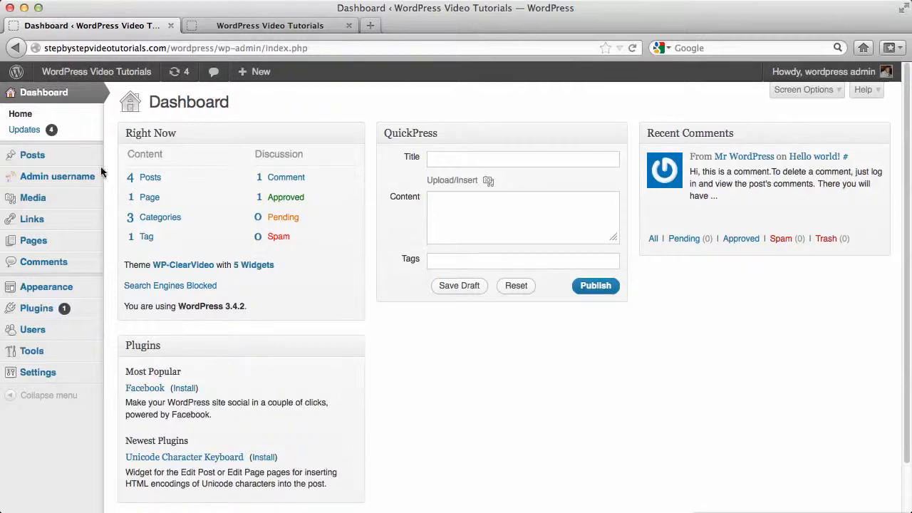
- Open the Widgets admin page and compare the Sidebar-Wide - Top widgets with the sidebar on the live site
{"action": "mouse_move", "coordinate": [62, 298]}
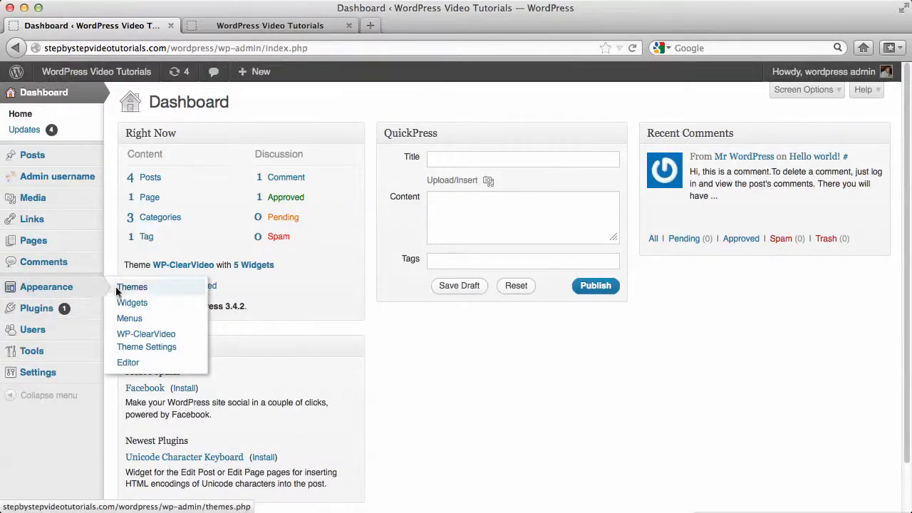
{"action": "left_click", "coordinate": [153, 305]}
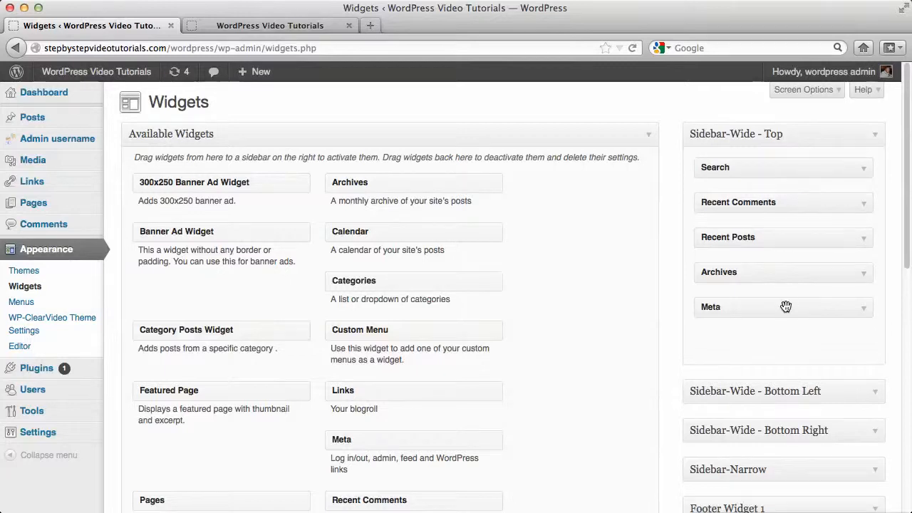
{"action": "left_click", "coordinate": [292, 29]}
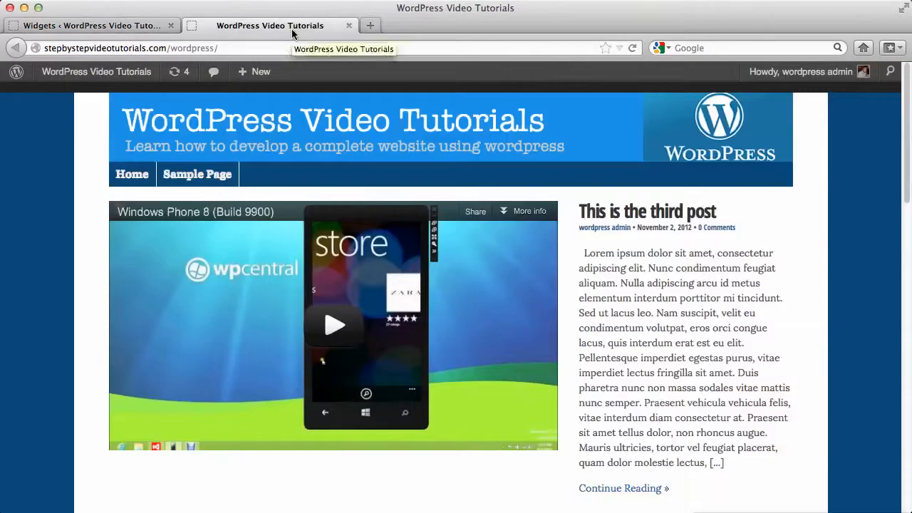
{"action": "scroll", "coordinate": [839, 196], "scroll_direction": "down", "scroll_amount": 5}
{"action": "scroll", "coordinate": [839, 195], "scroll_direction": "down", "scroll_amount": 3}
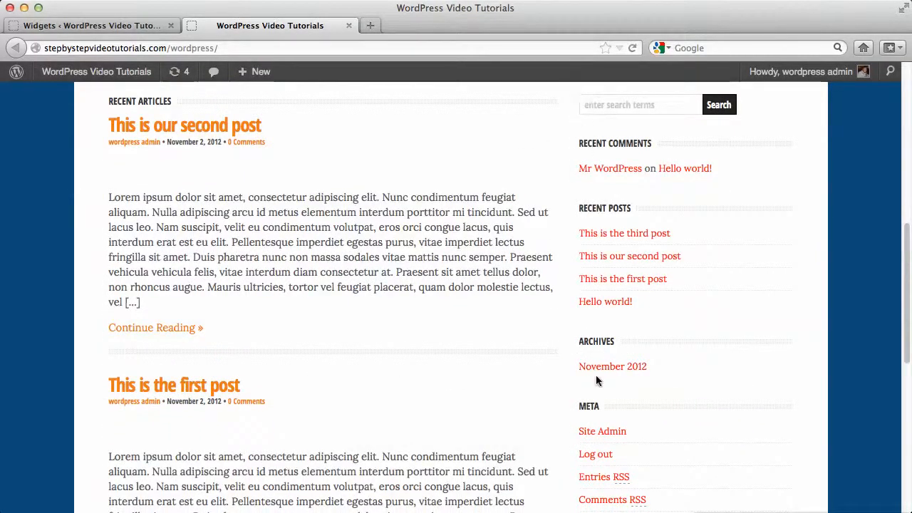
{"action": "left_click", "coordinate": [596, 107]}
{"action": "left_click", "coordinate": [145, 27]}
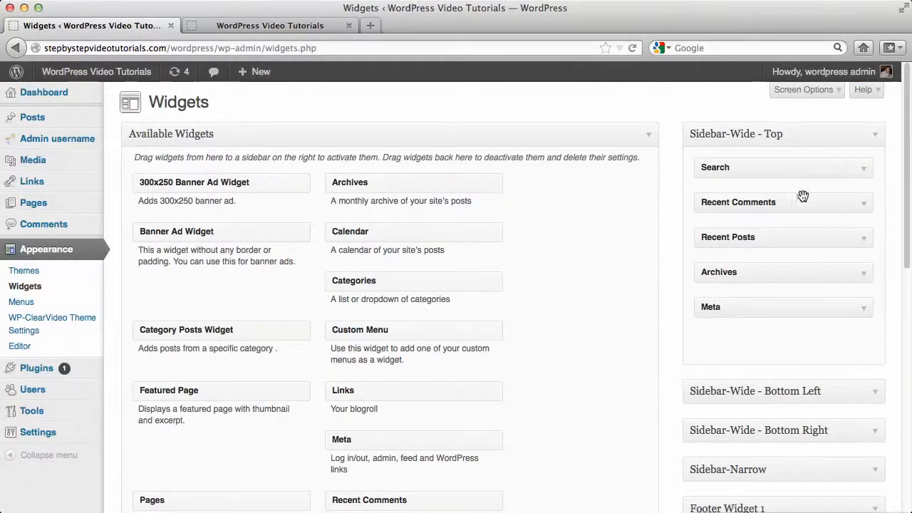
- Look through the whole list of available widgets on the Widgets page
{"action": "scroll", "coordinate": [816, 146], "scroll_direction": "down", "scroll_amount": 3}
{"action": "scroll", "coordinate": [816, 143], "scroll_direction": "up", "scroll_amount": 2}
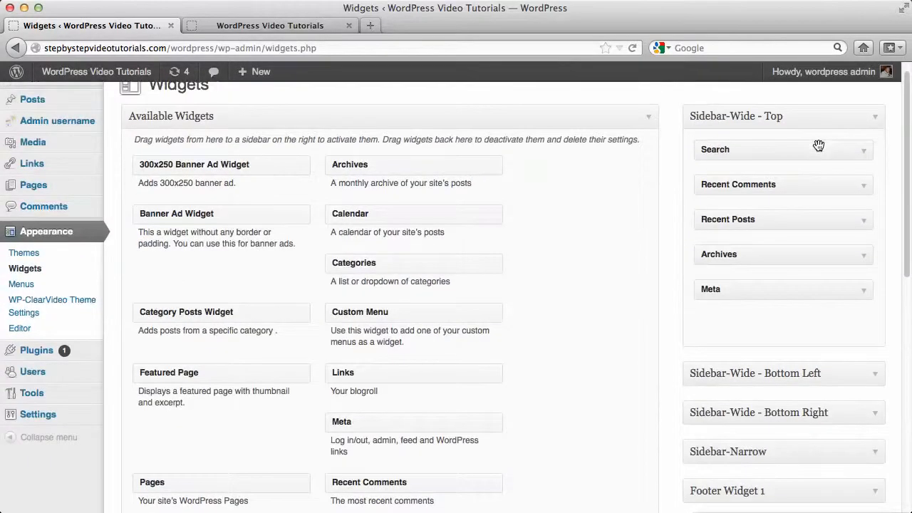
{"action": "scroll", "coordinate": [819, 145], "scroll_direction": "down", "scroll_amount": 2}
{"action": "scroll", "coordinate": [816, 144], "scroll_direction": "up", "scroll_amount": 2}
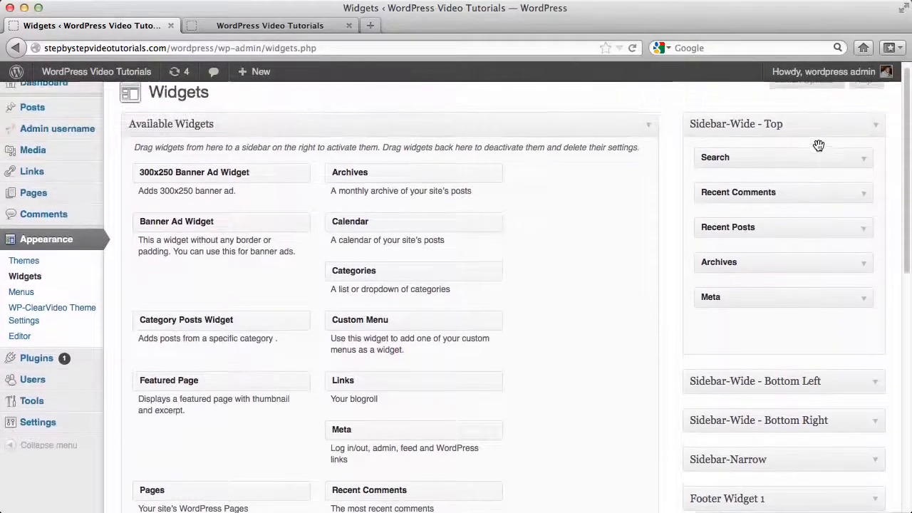
{"action": "scroll", "coordinate": [819, 146], "scroll_direction": "up", "scroll_amount": 1}
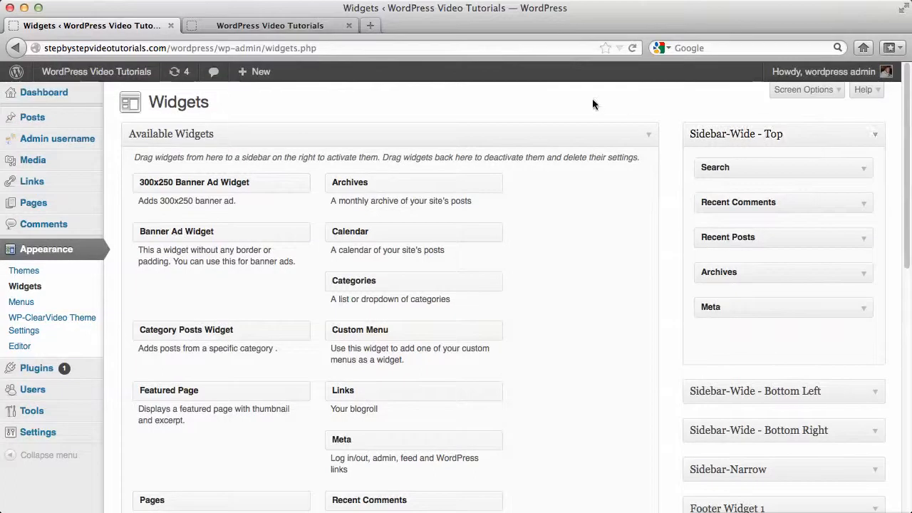
{"action": "scroll", "coordinate": [598, 140], "scroll_direction": "down", "scroll_amount": 3}
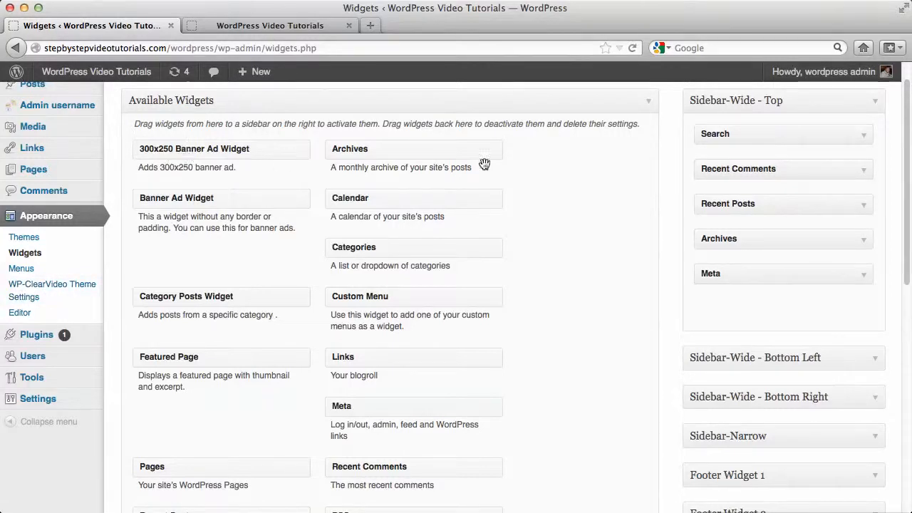
{"action": "scroll", "coordinate": [556, 218], "scroll_direction": "down", "scroll_amount": 5}
{"action": "scroll", "coordinate": [556, 218], "scroll_direction": "down", "scroll_amount": 8}
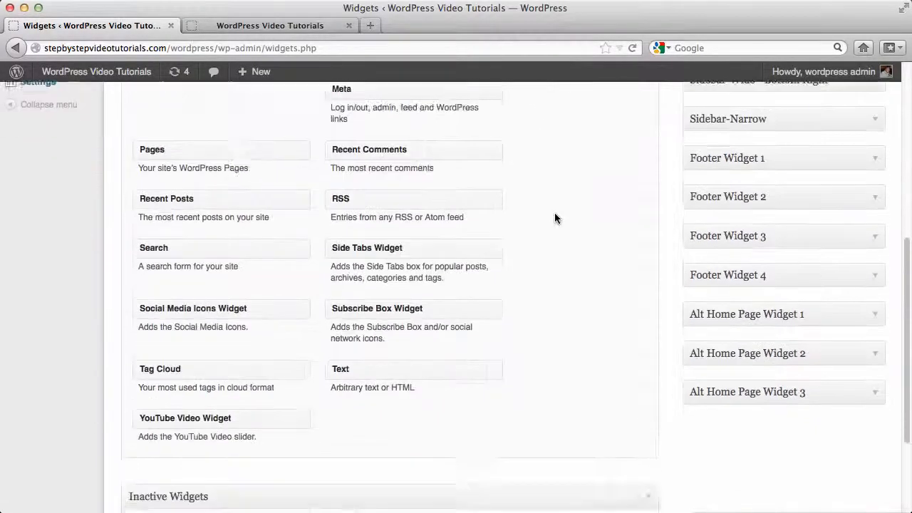
{"action": "scroll", "coordinate": [555, 218], "scroll_direction": "up", "scroll_amount": 7}
{"action": "scroll", "coordinate": [555, 218], "scroll_direction": "up", "scroll_amount": 7}
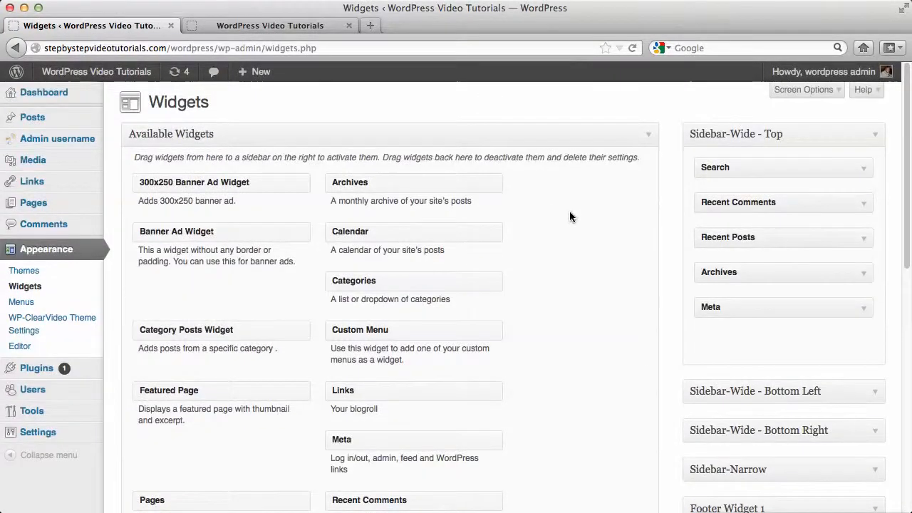
- Examine the sidebar, footer and alternate home page widget areas offered by the theme
{"action": "scroll", "coordinate": [672, 271], "scroll_direction": "down", "scroll_amount": 2}
{"action": "scroll", "coordinate": [672, 271], "scroll_direction": "up", "scroll_amount": 1}
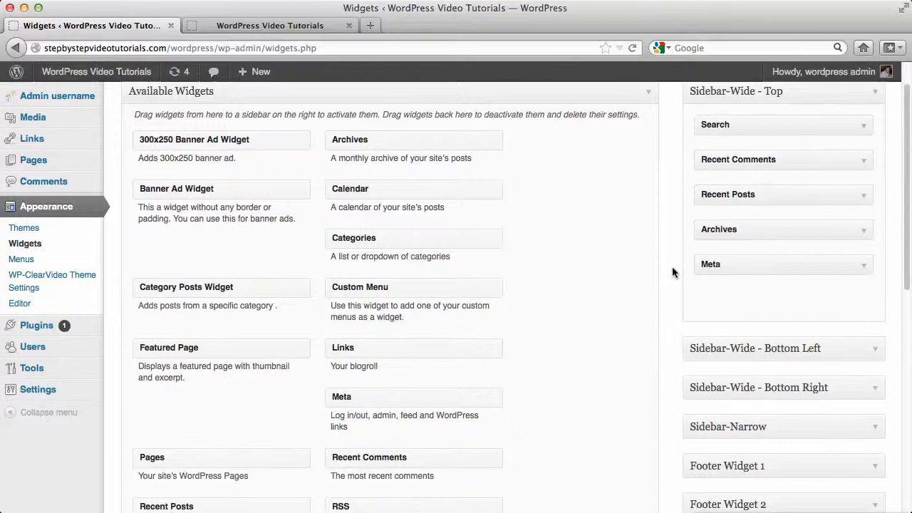
{"action": "scroll", "coordinate": [672, 272], "scroll_direction": "down", "scroll_amount": 2}
{"action": "scroll", "coordinate": [672, 272], "scroll_direction": "down", "scroll_amount": 2}
{"action": "scroll", "coordinate": [672, 270], "scroll_direction": "up", "scroll_amount": 2}
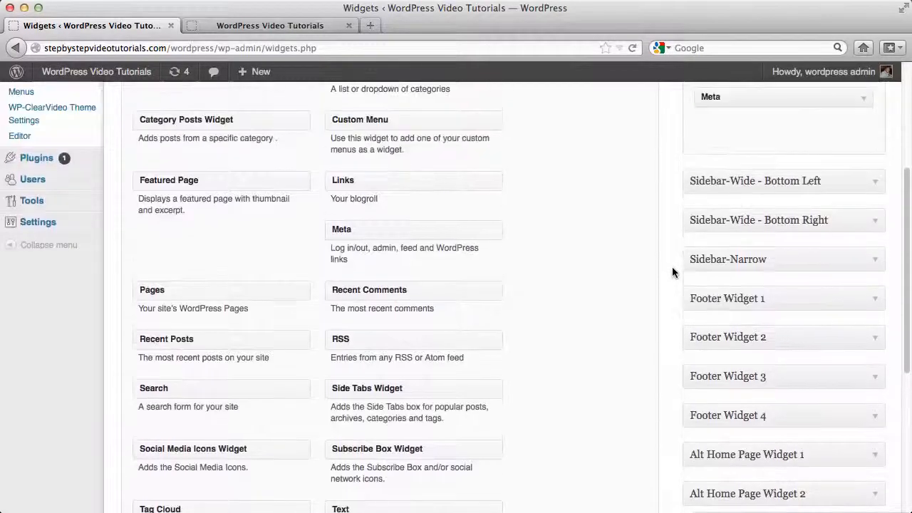
{"action": "scroll", "coordinate": [673, 269], "scroll_direction": "down", "scroll_amount": 2}
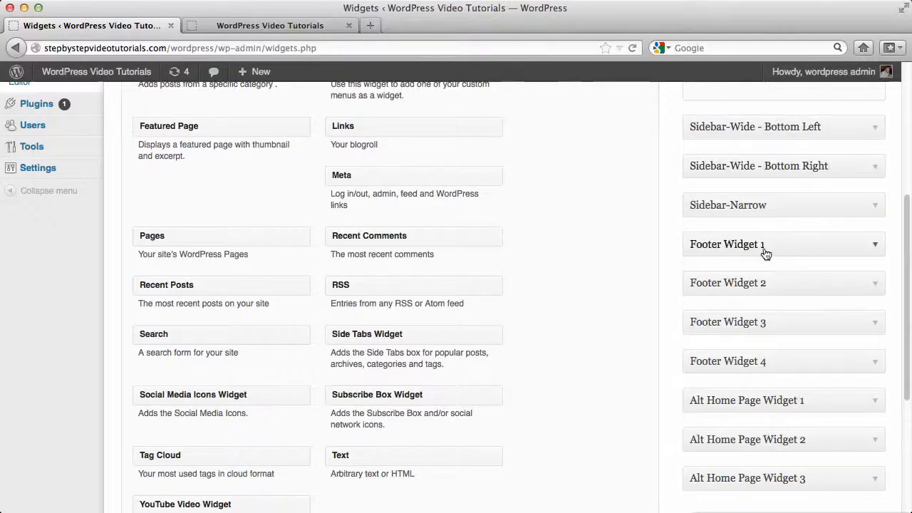
{"action": "scroll", "coordinate": [765, 362], "scroll_direction": "down", "scroll_amount": 1}
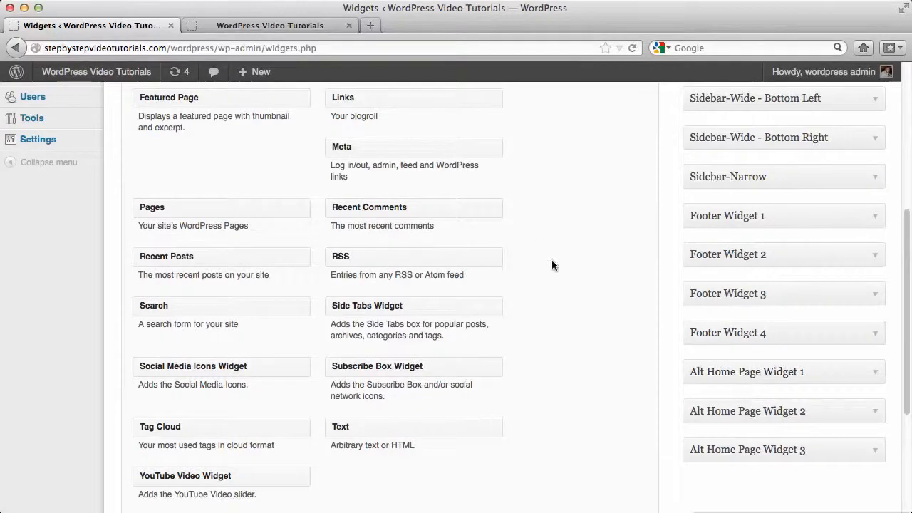
{"action": "scroll", "coordinate": [552, 265], "scroll_direction": "up", "scroll_amount": 10}
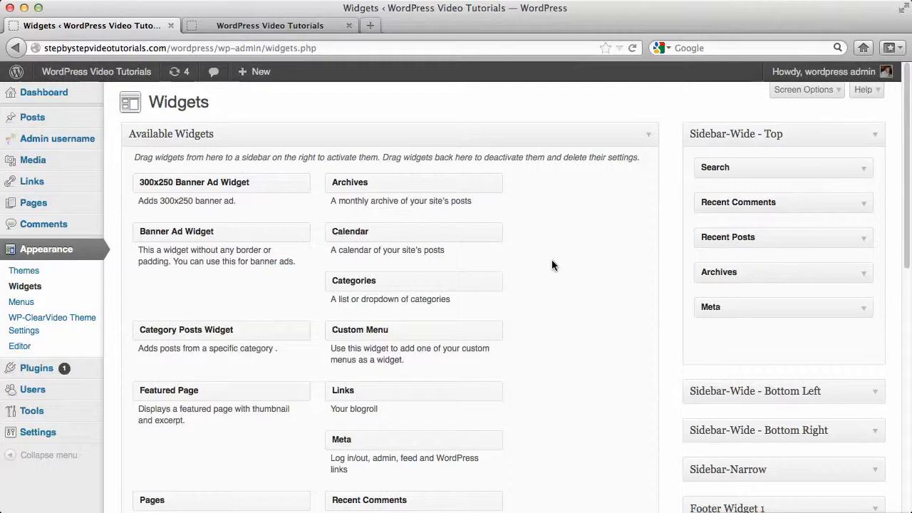
- Open the WP-ClearVideo theme's Basic Site Settings and review the Default Page Layout choices
{"action": "left_click", "coordinate": [44, 333]}
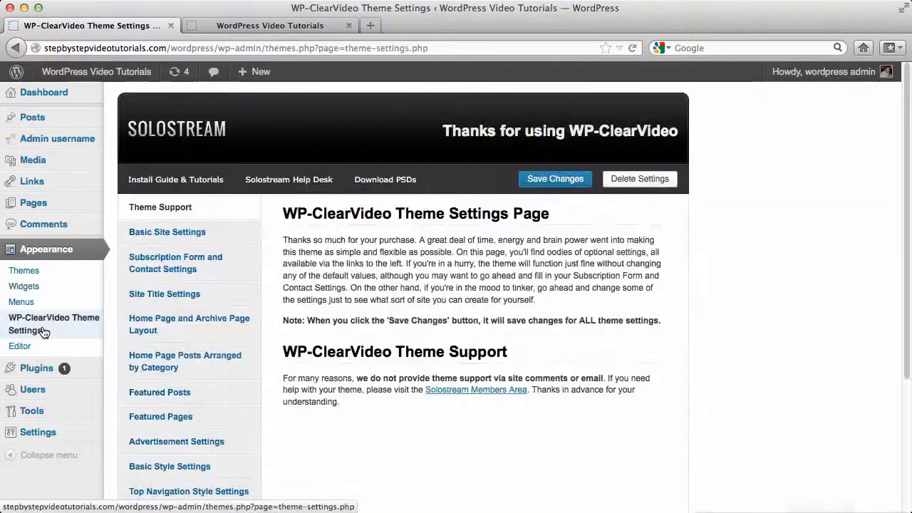
{"action": "left_click", "coordinate": [193, 234]}
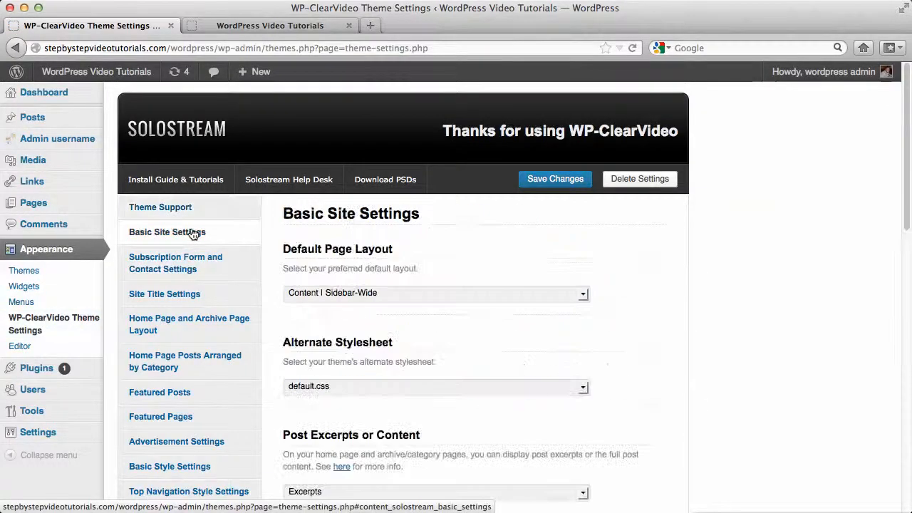
{"action": "scroll", "coordinate": [738, 238], "scroll_direction": "down", "scroll_amount": 3}
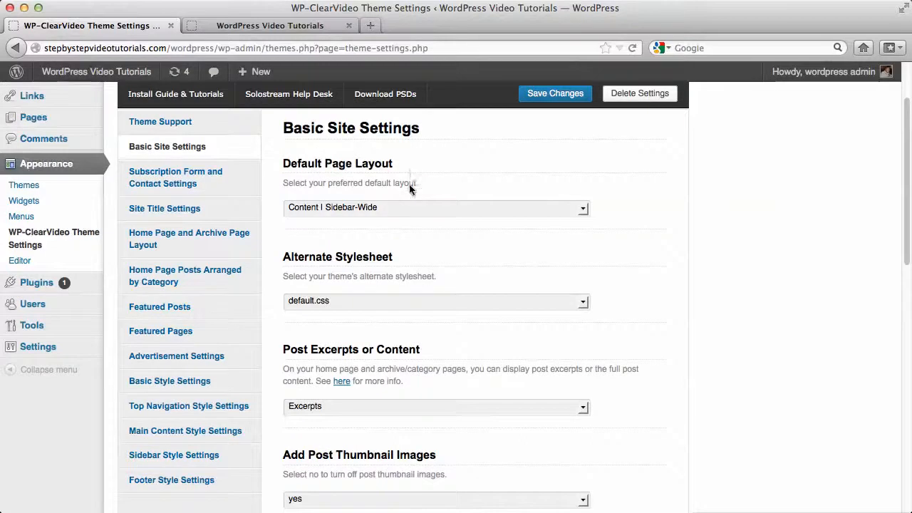
{"action": "left_click", "coordinate": [379, 207]}
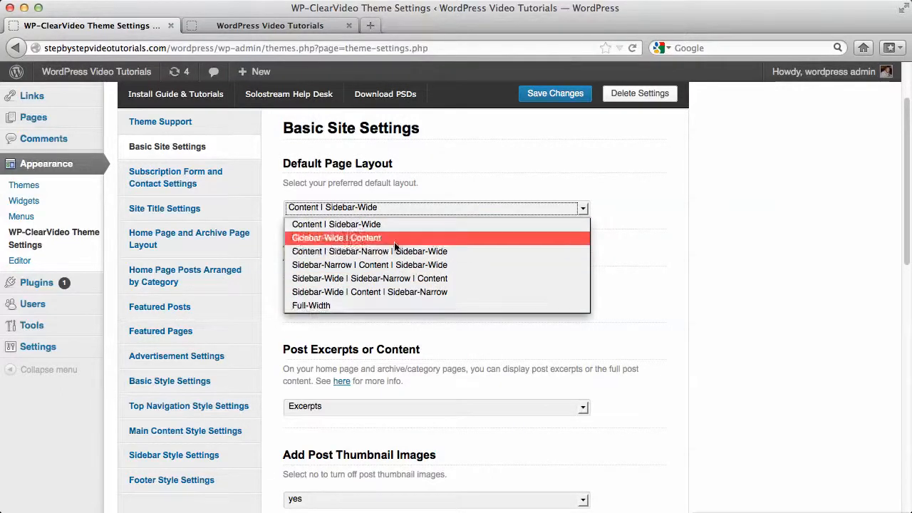
{"action": "left_click", "coordinate": [618, 138]}
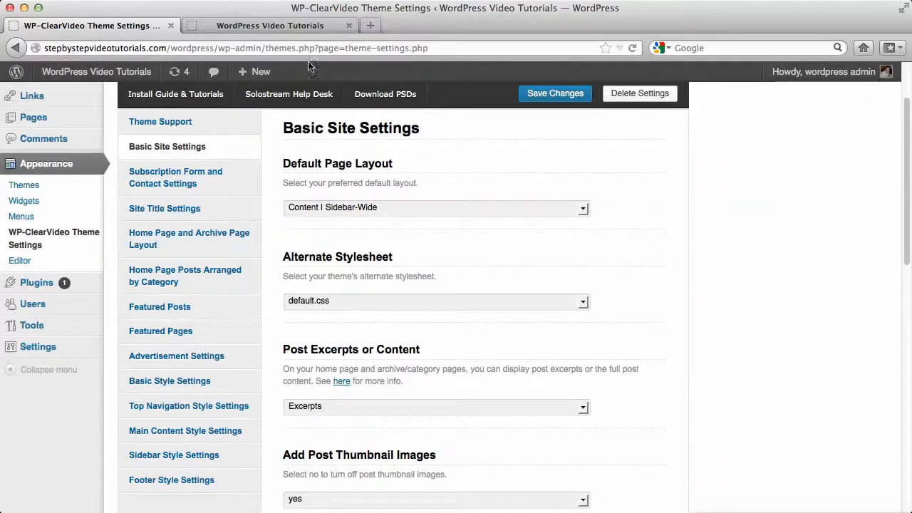
- Examine how the content and the wide sidebar are arranged on the live home page
{"action": "left_click", "coordinate": [313, 29]}
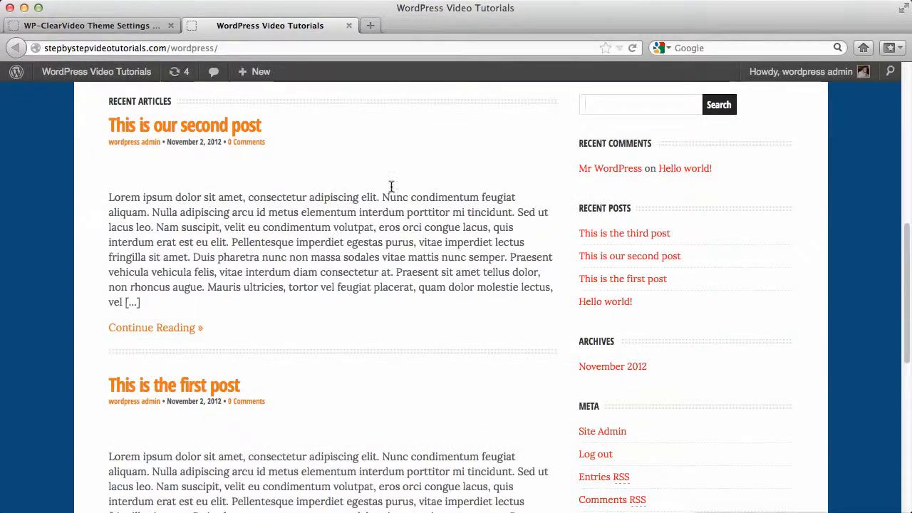
{"action": "scroll", "coordinate": [426, 209], "scroll_direction": "up", "scroll_amount": 10}
{"action": "scroll", "coordinate": [569, 271], "scroll_direction": "down", "scroll_amount": 10}
{"action": "scroll", "coordinate": [569, 244], "scroll_direction": "up", "scroll_amount": 4}
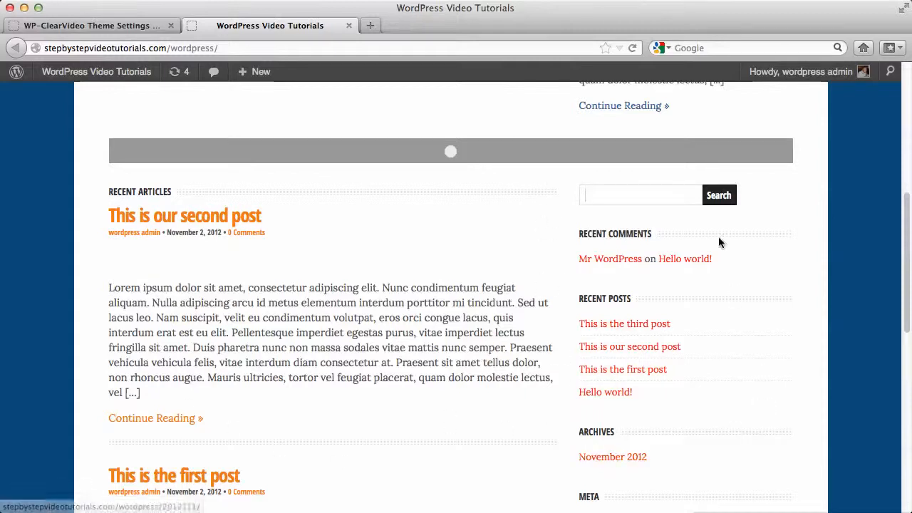
- Set the theme's Default Page Layout to Sidebar-Wide | Content and save the changes
{"action": "left_click", "coordinate": [112, 25]}
{"action": "left_click", "coordinate": [409, 211]}
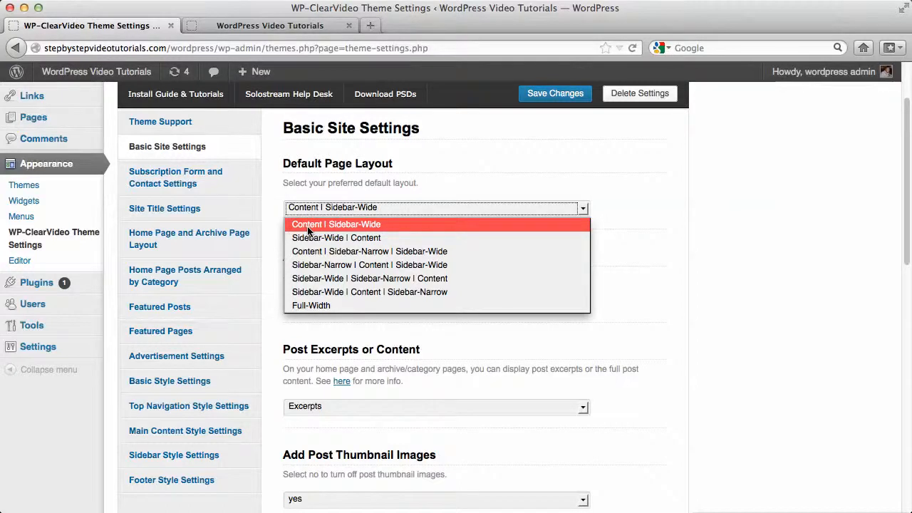
{"action": "left_click", "coordinate": [368, 243]}
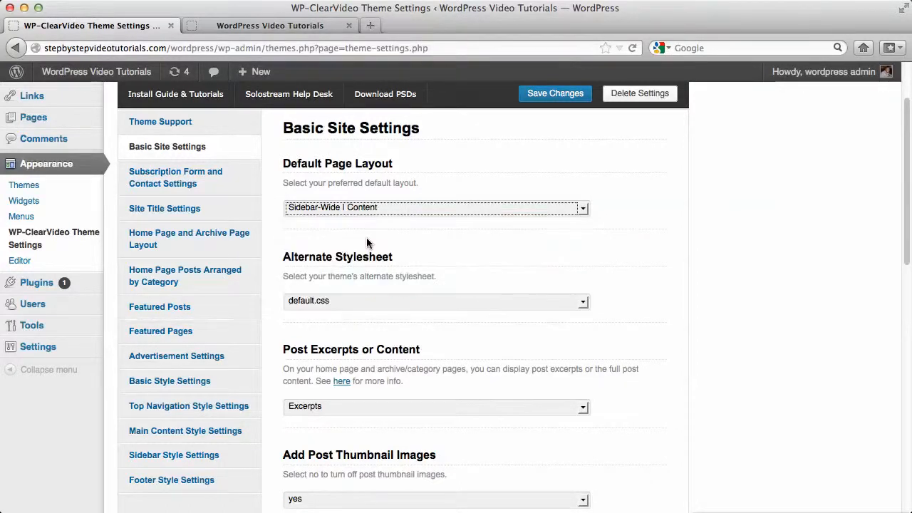
{"action": "left_click", "coordinate": [553, 99]}
- Reload the live home page and check the placement of the sidebar and the recent articles
{"action": "left_click", "coordinate": [329, 26]}
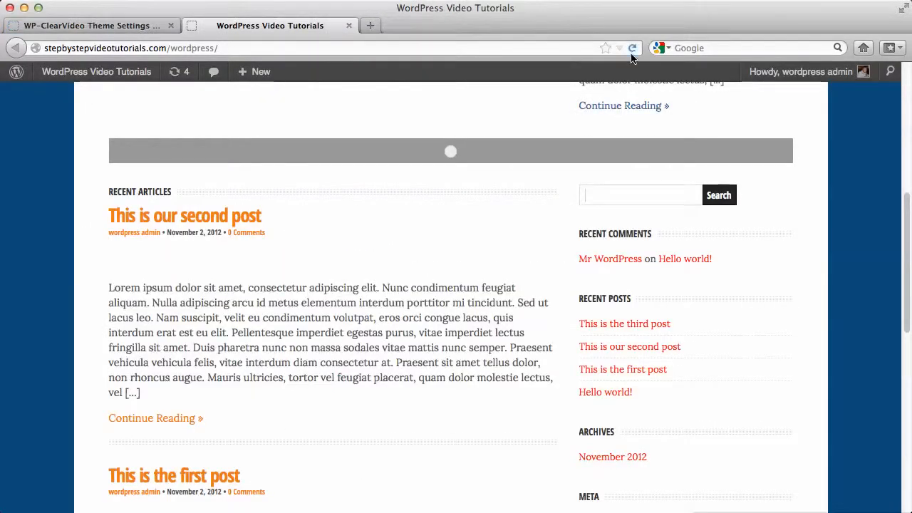
{"action": "left_click", "coordinate": [633, 50]}
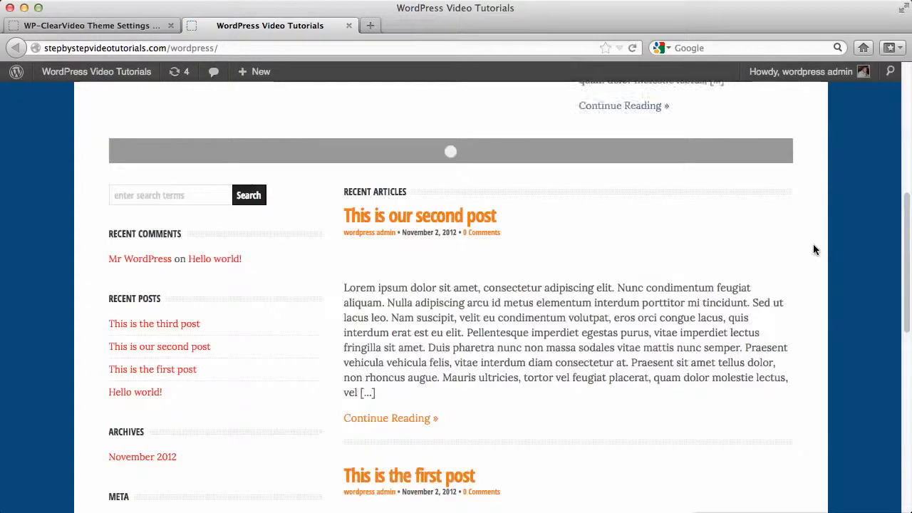
{"action": "scroll", "coordinate": [815, 249], "scroll_direction": "down", "scroll_amount": 5}
{"action": "scroll", "coordinate": [815, 250], "scroll_direction": "up", "scroll_amount": 10}
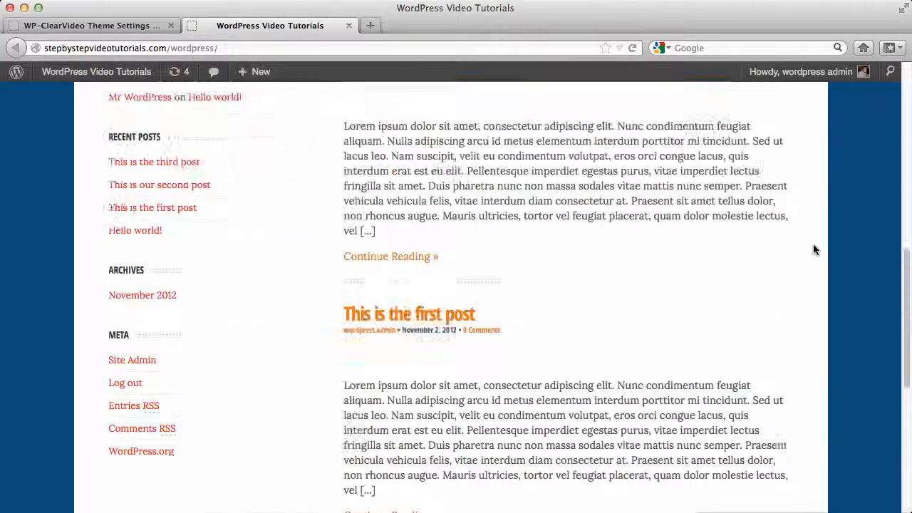
{"action": "scroll", "coordinate": [814, 244], "scroll_direction": "down", "scroll_amount": 9}
{"action": "scroll", "coordinate": [813, 196], "scroll_direction": "up", "scroll_amount": 4}
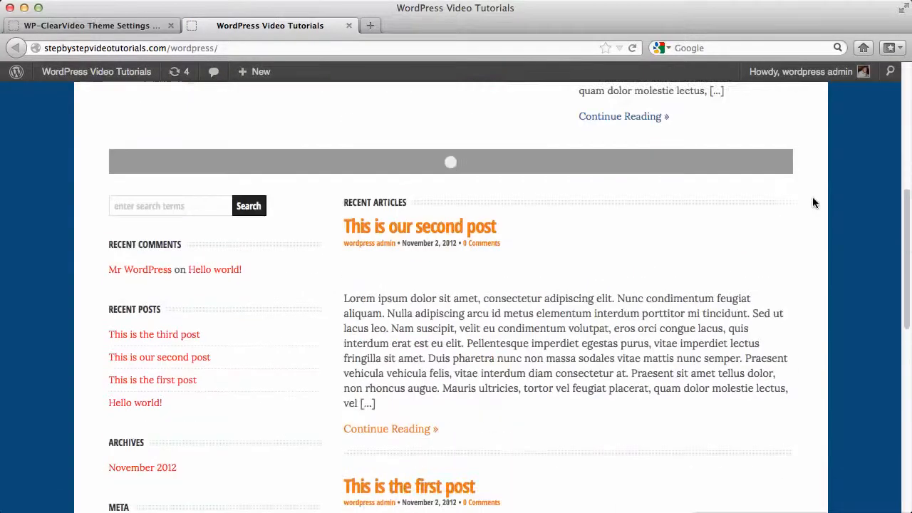
{"action": "scroll", "coordinate": [813, 197], "scroll_direction": "up", "scroll_amount": 4}
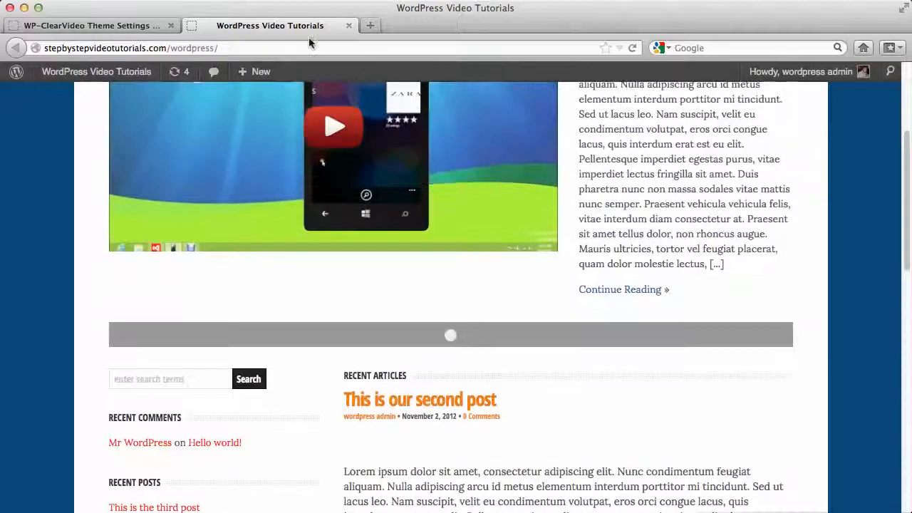
- In Basic Site Settings, set the Default Page Layout to Sidebar-Narrow | Content | Sidebar-Wide and save the changes
{"action": "left_click", "coordinate": [133, 27]}
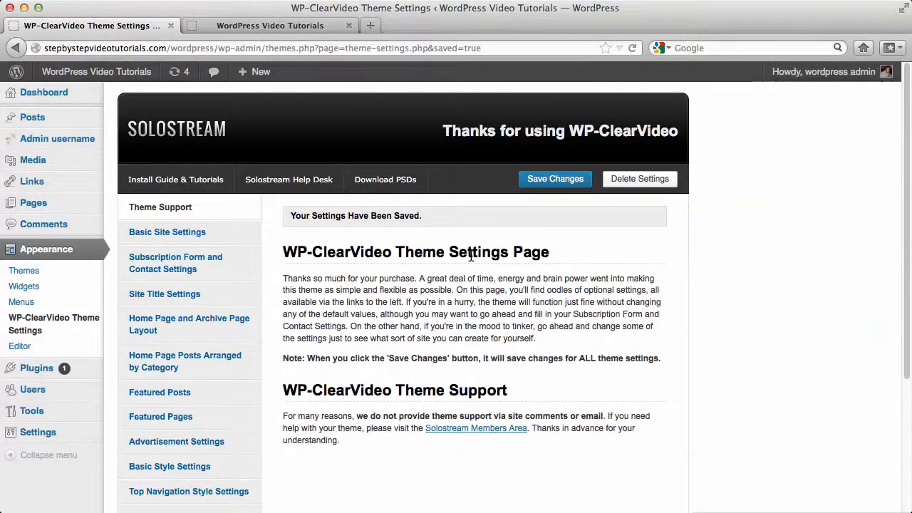
{"action": "scroll", "coordinate": [427, 271], "scroll_direction": "down", "scroll_amount": 1}
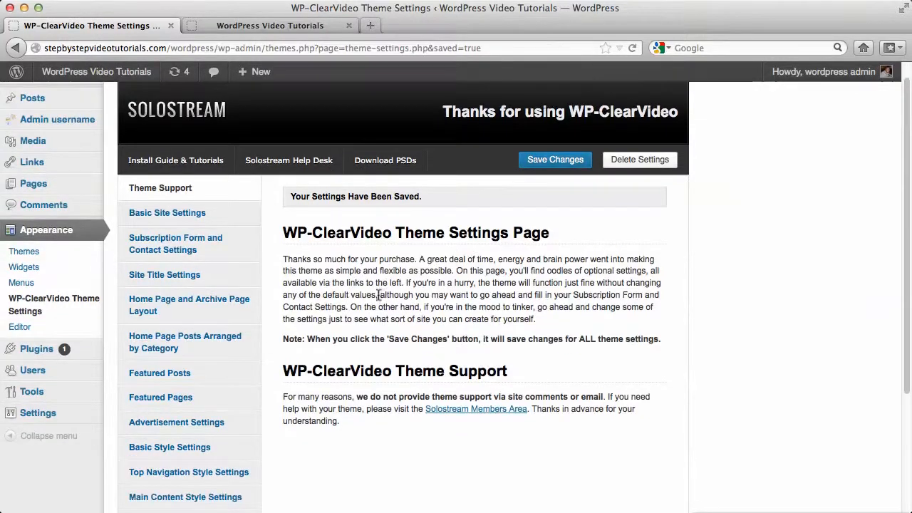
{"action": "left_click", "coordinate": [204, 213]}
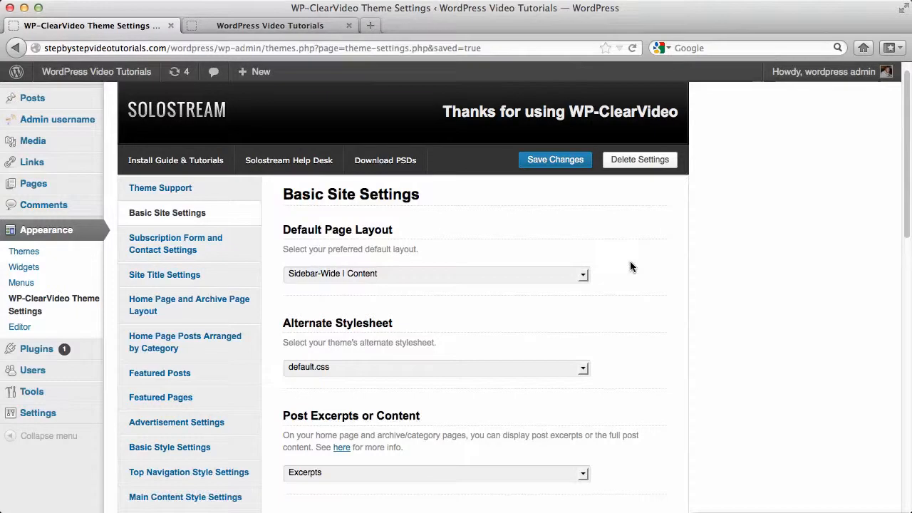
{"action": "left_click", "coordinate": [584, 276]}
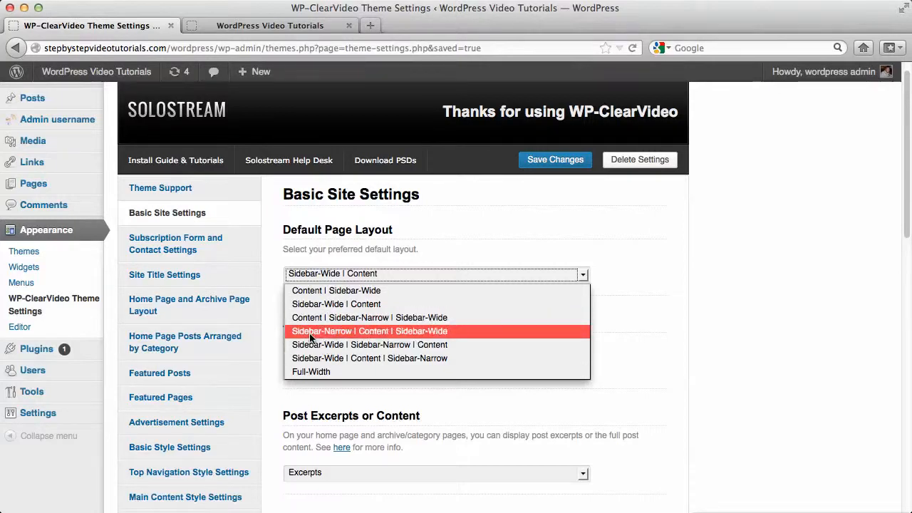
{"action": "left_click", "coordinate": [373, 337]}
{"action": "left_click", "coordinate": [573, 165]}
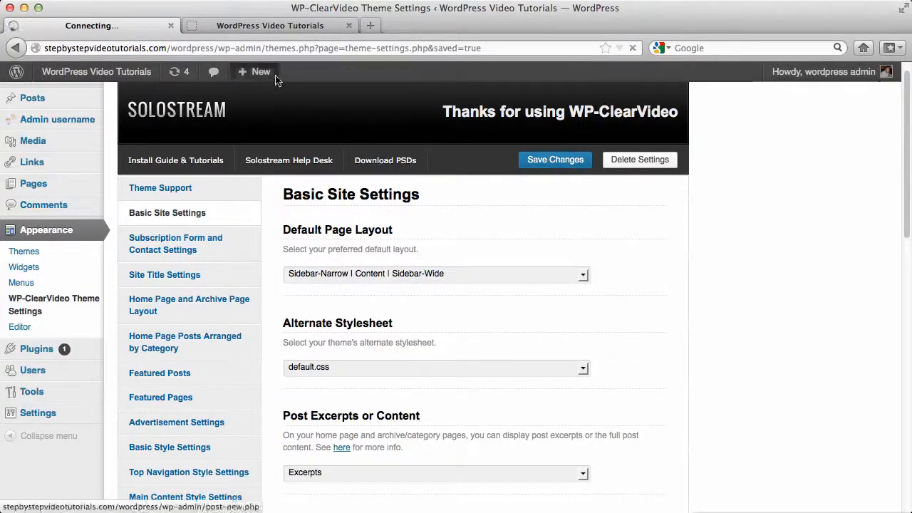
- Reload the live home page and examine the arrangement of the narrow sidebar, recent articles and wide sidebar
{"action": "left_click", "coordinate": [289, 25]}
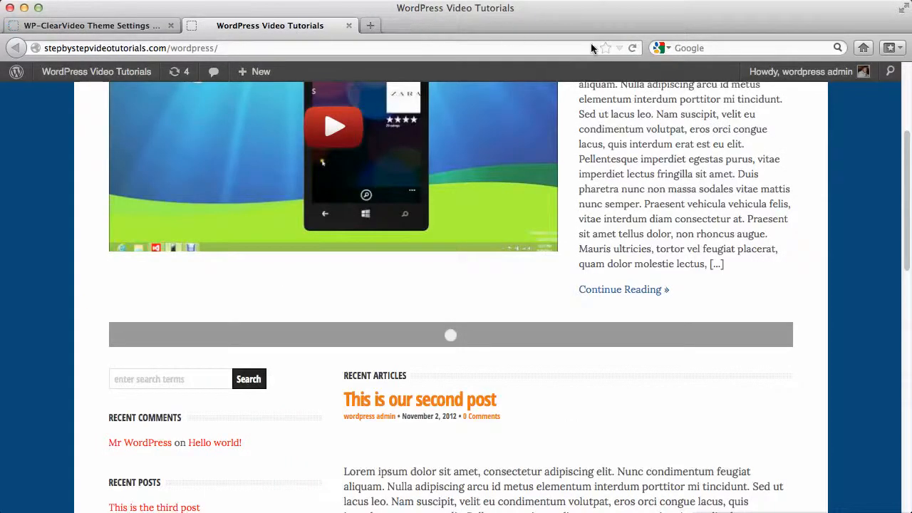
{"action": "left_click", "coordinate": [632, 49]}
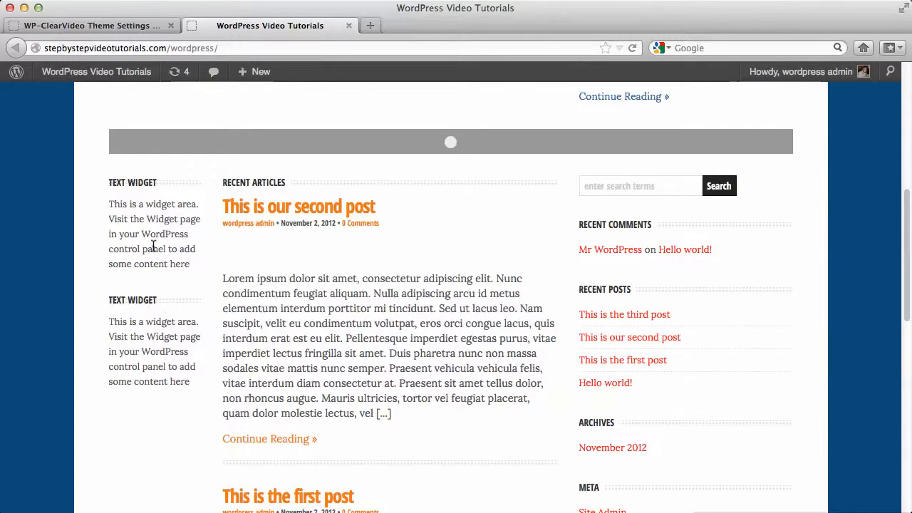
{"action": "scroll", "coordinate": [249, 289], "scroll_direction": "down", "scroll_amount": 10}
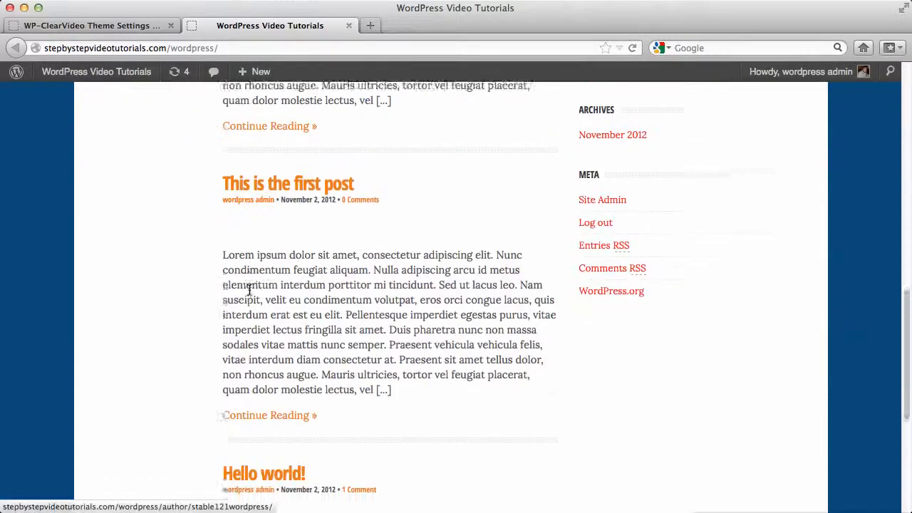
{"action": "scroll", "coordinate": [249, 289], "scroll_direction": "up", "scroll_amount": 15}
{"action": "scroll", "coordinate": [138, 335], "scroll_direction": "down", "scroll_amount": 3}
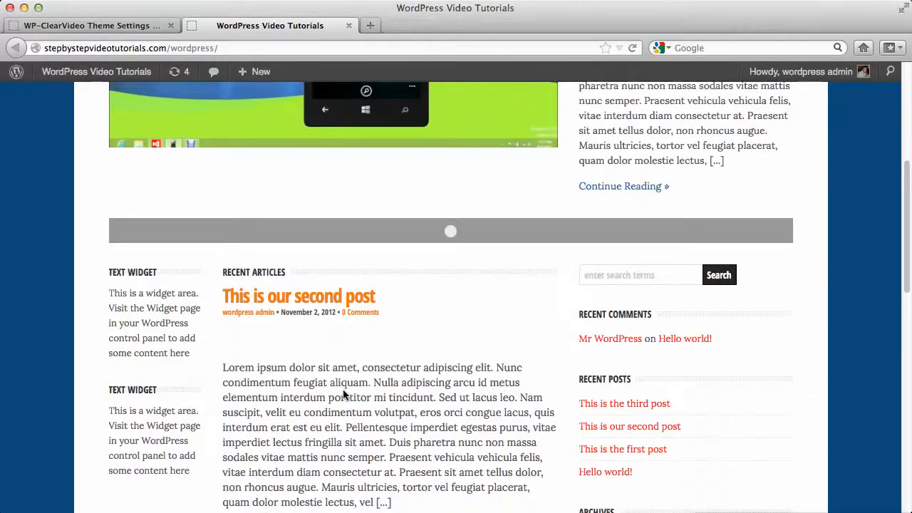
{"action": "scroll", "coordinate": [342, 394], "scroll_direction": "down", "scroll_amount": 2}
{"action": "scroll", "coordinate": [344, 391], "scroll_direction": "up", "scroll_amount": 2}
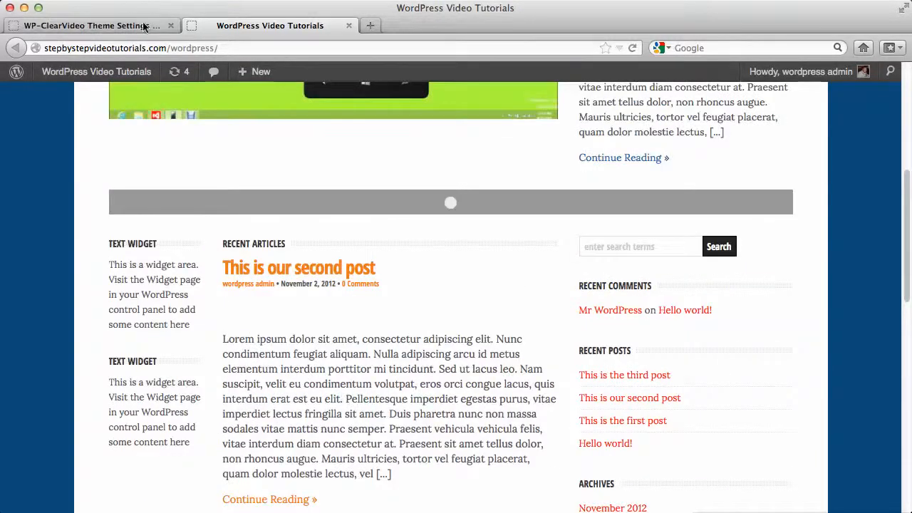
- In Basic Site Settings, set the Default Page Layout to Content | Sidebar-Wide and save the changes
{"action": "key", "text": "ctrl+shift+Tab"}
{"action": "scroll", "coordinate": [633, 259], "scroll_direction": "down", "scroll_amount": 2}
{"action": "scroll", "coordinate": [633, 259], "scroll_direction": "up", "scroll_amount": 4}
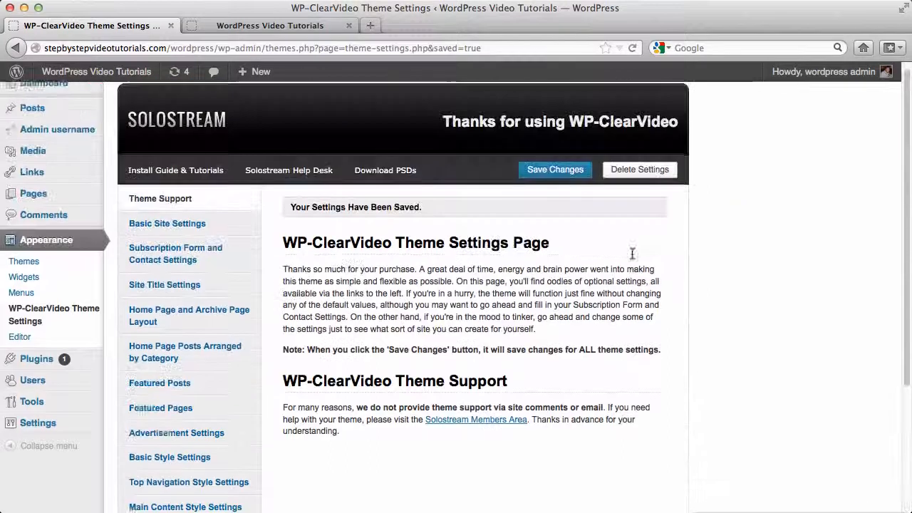
{"action": "left_click", "coordinate": [177, 228]}
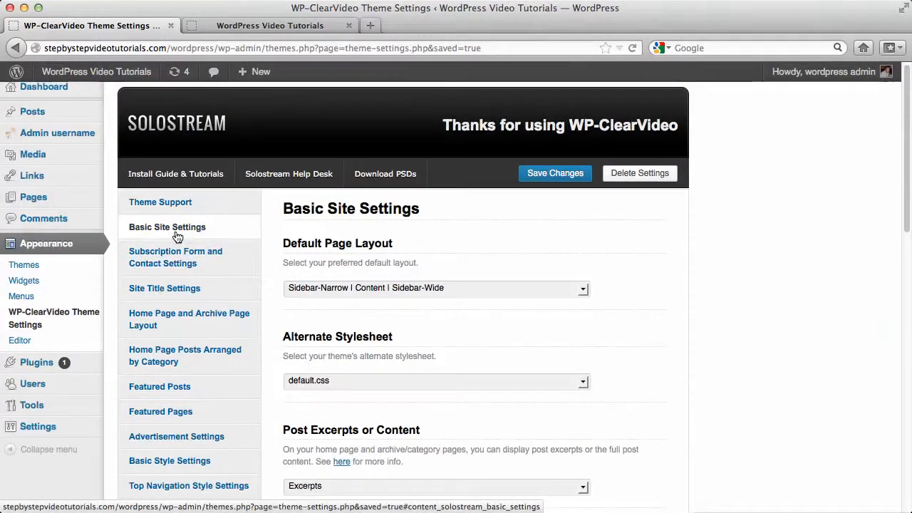
{"action": "left_click", "coordinate": [383, 288]}
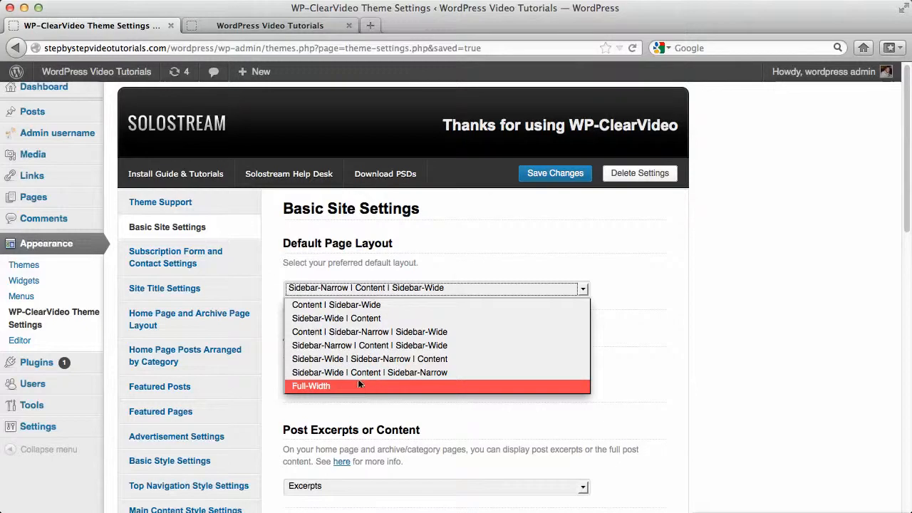
{"action": "left_click", "coordinate": [371, 307]}
{"action": "left_click", "coordinate": [570, 172]}
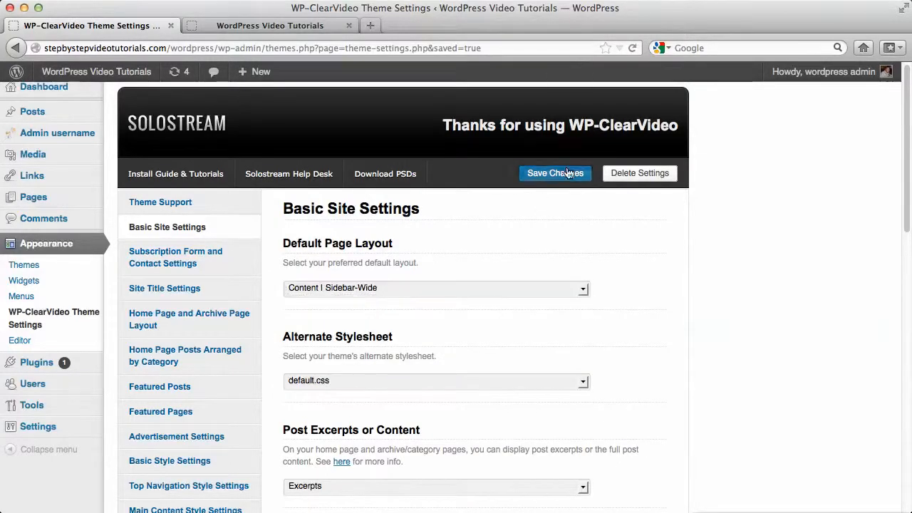
- Reload the live home page and check where the recent articles and the wide sidebar are placed
{"action": "left_click", "coordinate": [271, 24]}
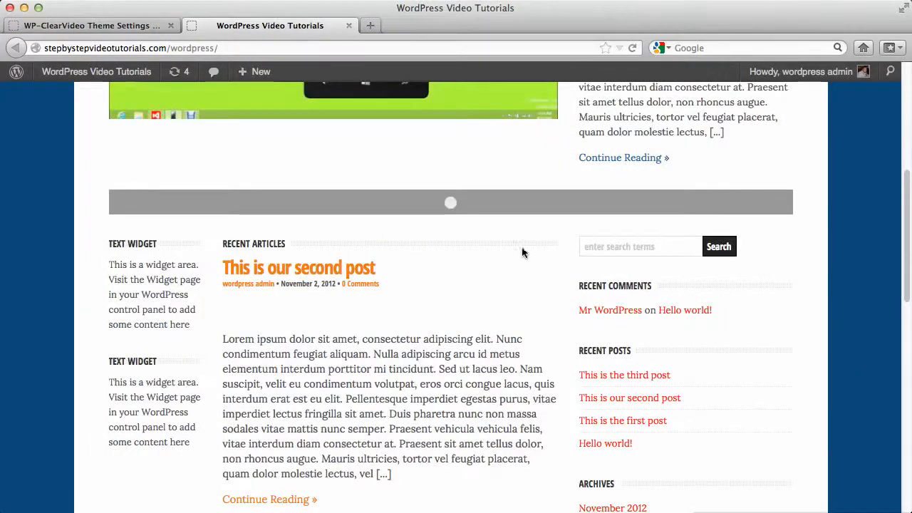
{"action": "left_click", "coordinate": [632, 48]}
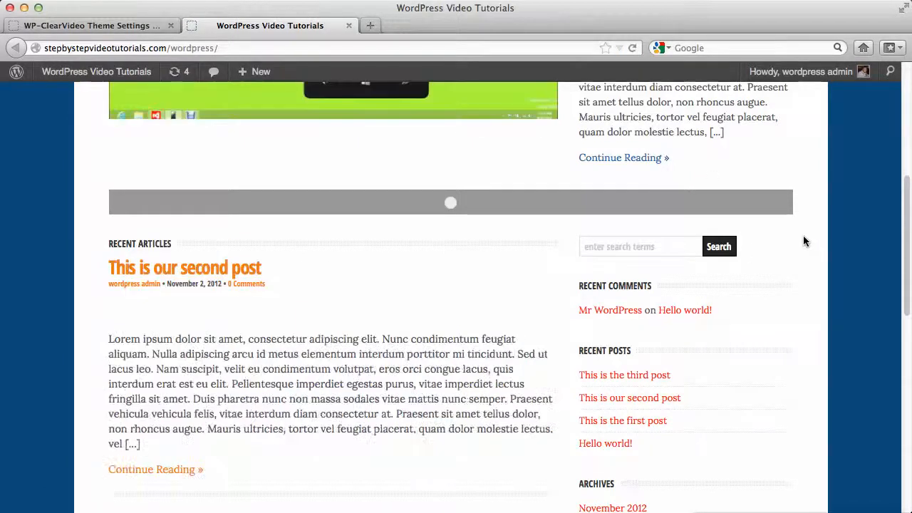
- On the admin Widgets page, view the Search widget's options and delete the Recent Comments widget from Sidebar-Wide - Top
{"action": "left_click", "coordinate": [99, 26]}
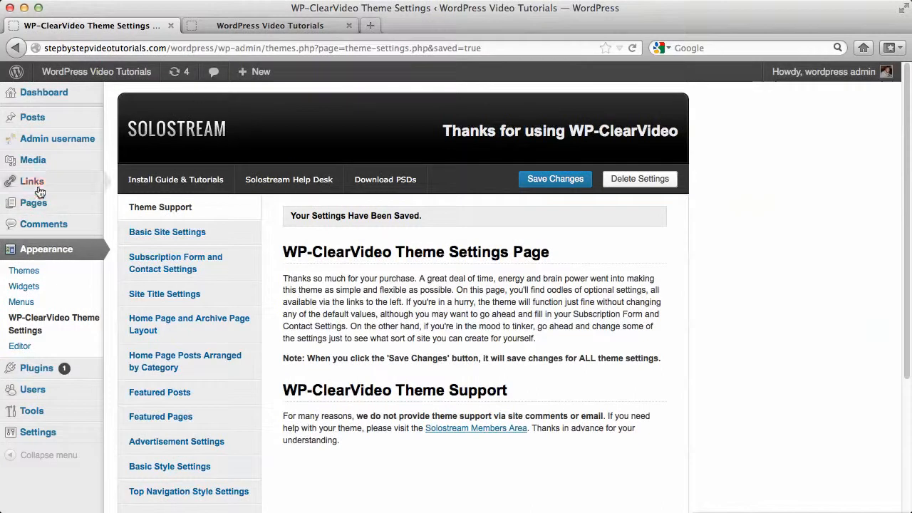
{"action": "left_click", "coordinate": [39, 285]}
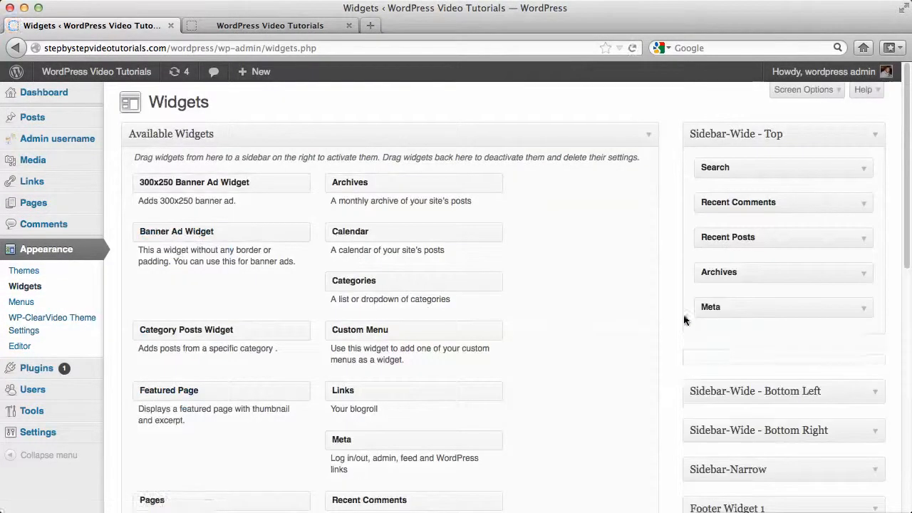
{"action": "left_click", "coordinate": [861, 171]}
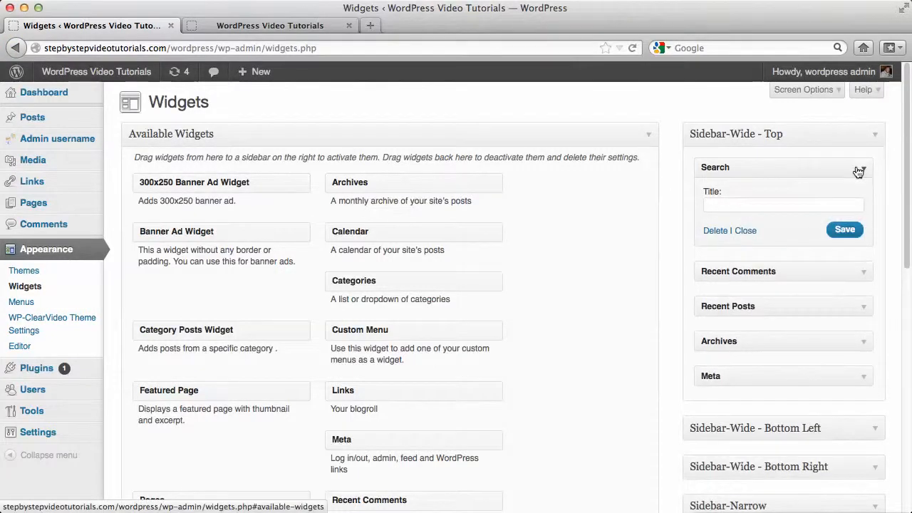
{"action": "left_click", "coordinate": [859, 171]}
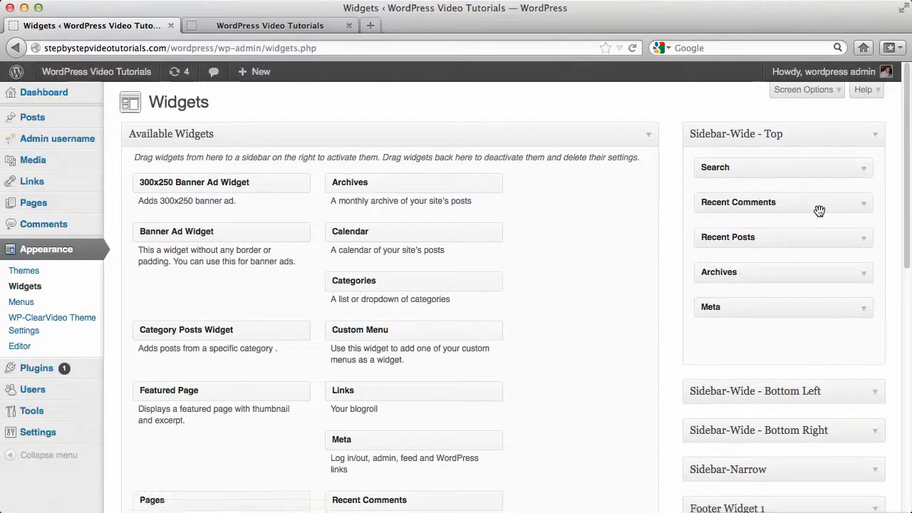
{"action": "left_click", "coordinate": [865, 205]}
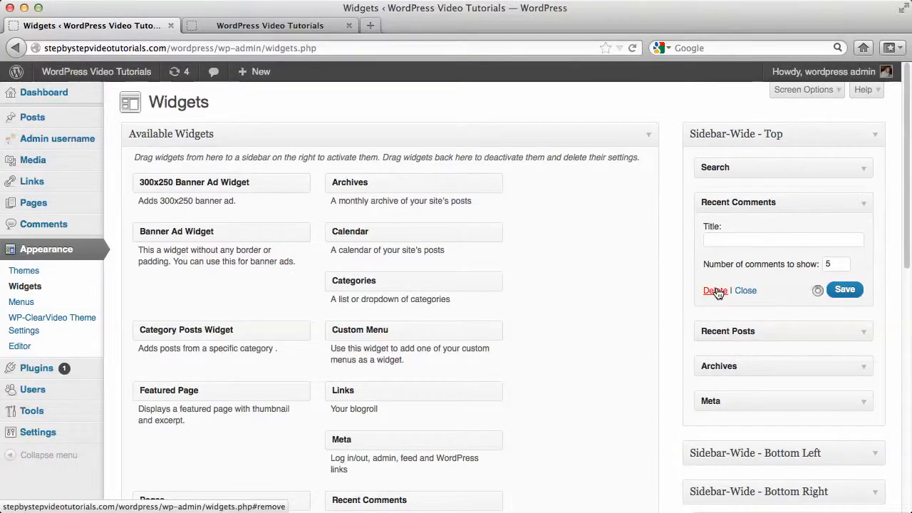
{"action": "left_click", "coordinate": [716, 291]}
- Expand the Recent Posts widget in Sidebar-Wide - Top and review its title and number-of-posts options
{"action": "left_click", "coordinate": [866, 205]}
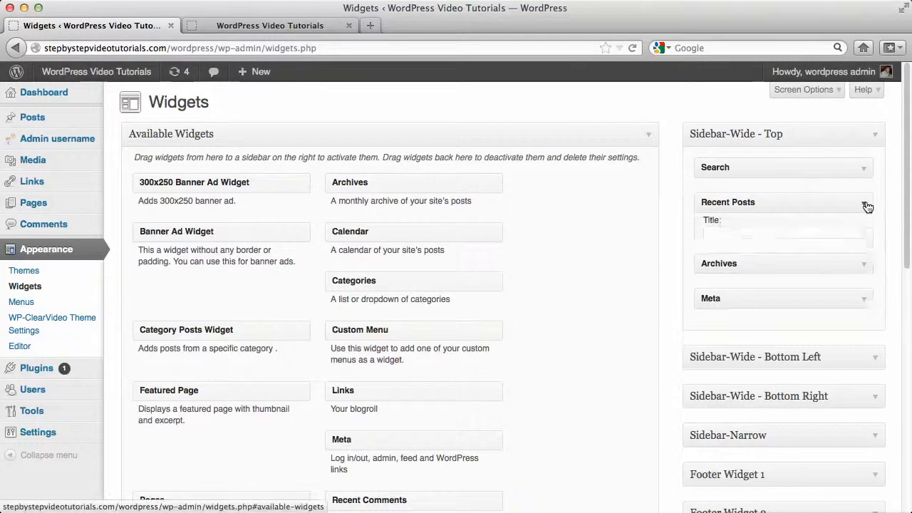
{"action": "left_click", "coordinate": [752, 241]}
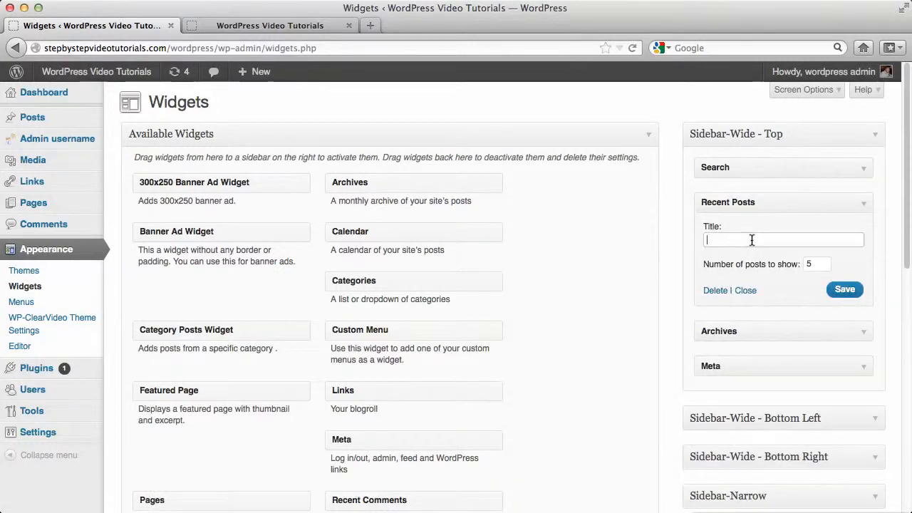
{"action": "left_click_drag", "start_coordinate": [812, 265], "coordinate": [784, 263]}
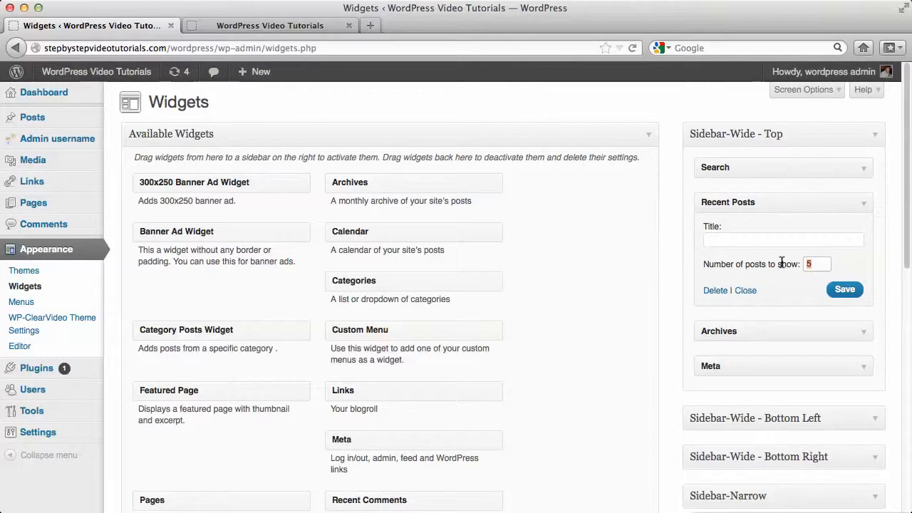
{"action": "left_click", "coordinate": [765, 298]}
- Configure the Archives widget with the title "This is the archive" and display as dropdown, and save it
{"action": "left_click", "coordinate": [868, 332]}
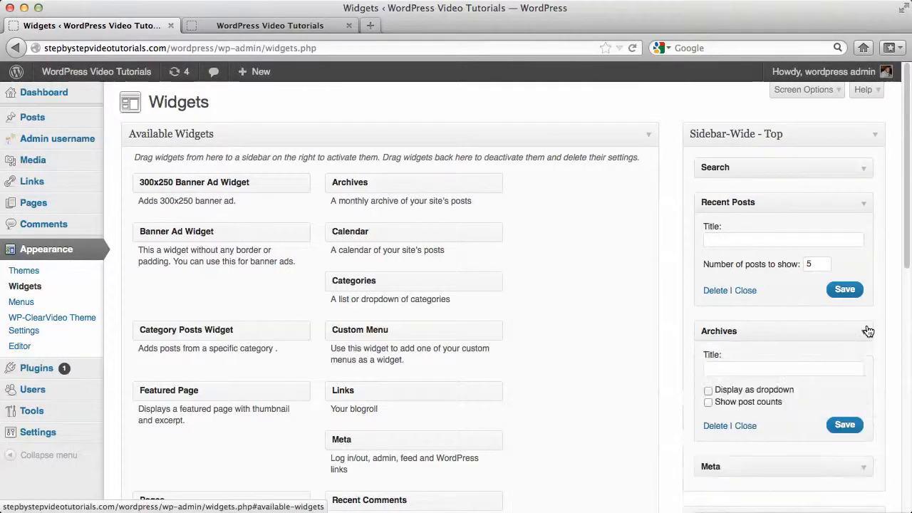
{"action": "scroll", "coordinate": [865, 327], "scroll_direction": "down", "scroll_amount": 5}
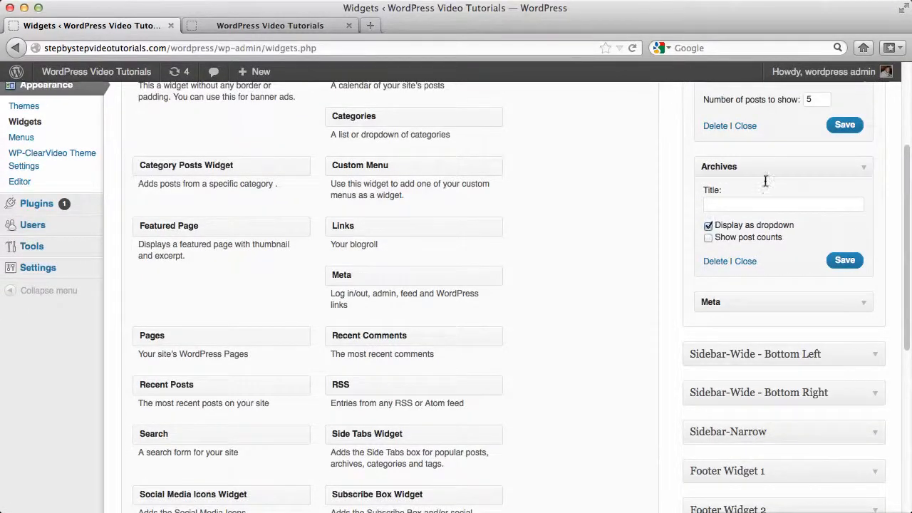
{"action": "left_click", "coordinate": [763, 209]}
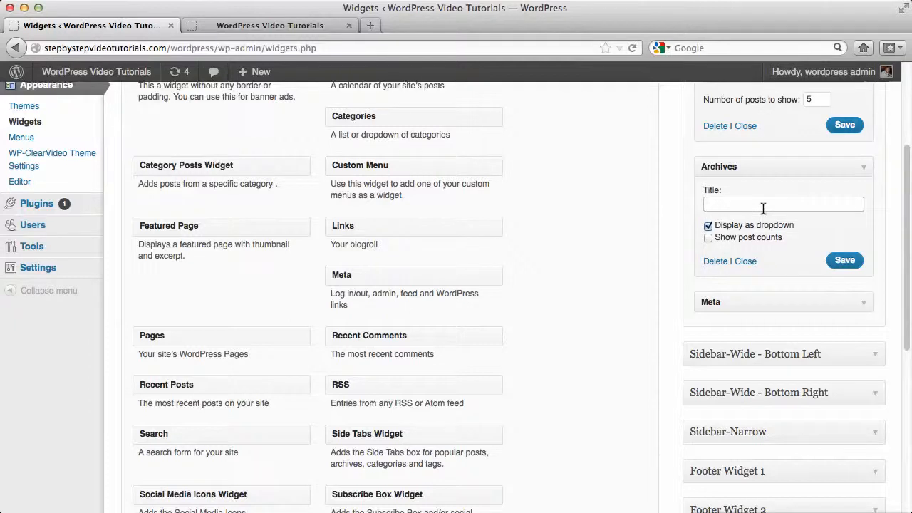
{"action": "type", "text": "This is the"}
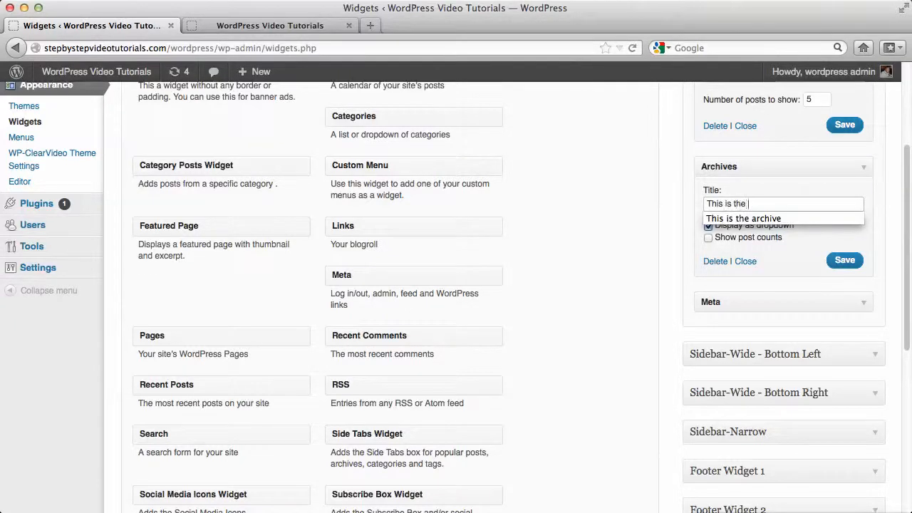
{"action": "type", "text": " arhive"}
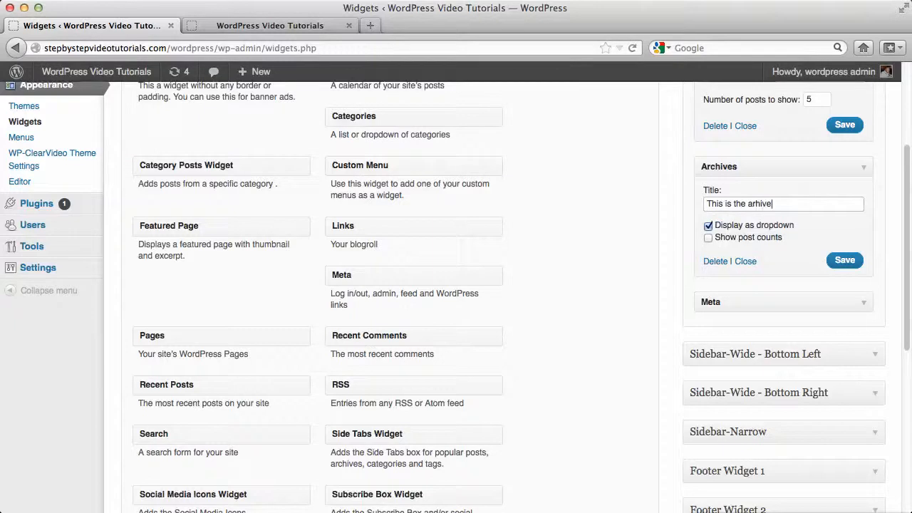
{"action": "left_click", "coordinate": [764, 203]}
{"action": "left_click", "coordinate": [761, 227]}
{"action": "left_click", "coordinate": [841, 261]}
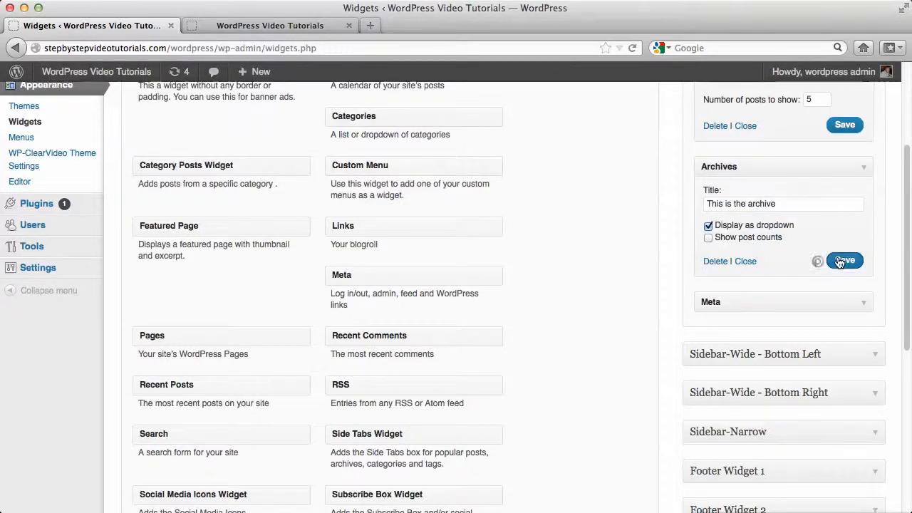
- Delete the Meta widget from the Sidebar-Wide - Top area
{"action": "left_click", "coordinate": [864, 305]}
{"action": "scroll", "coordinate": [851, 411], "scroll_direction": "down", "scroll_amount": 1}
{"action": "left_click", "coordinate": [720, 352]}
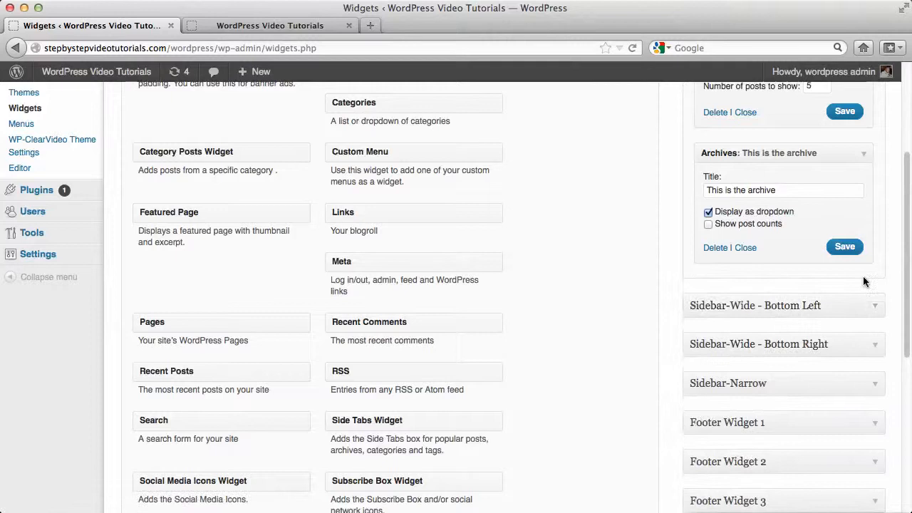
- Expand the Sidebar-Wide - Bottom Left and Bottom Right areas to inspect their contents, and collapse both again
{"action": "scroll", "coordinate": [871, 282], "scroll_direction": "down", "scroll_amount": 5}
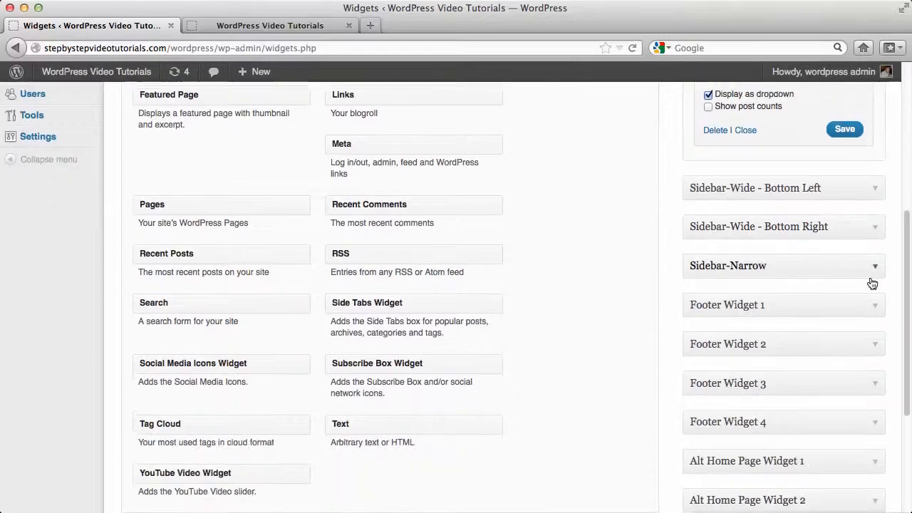
{"action": "left_click", "coordinate": [875, 198]}
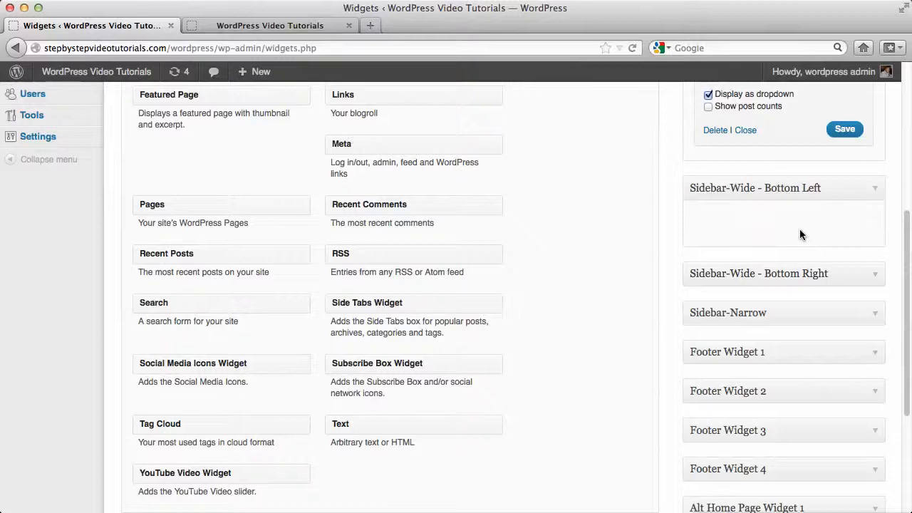
{"action": "left_click", "coordinate": [871, 277]}
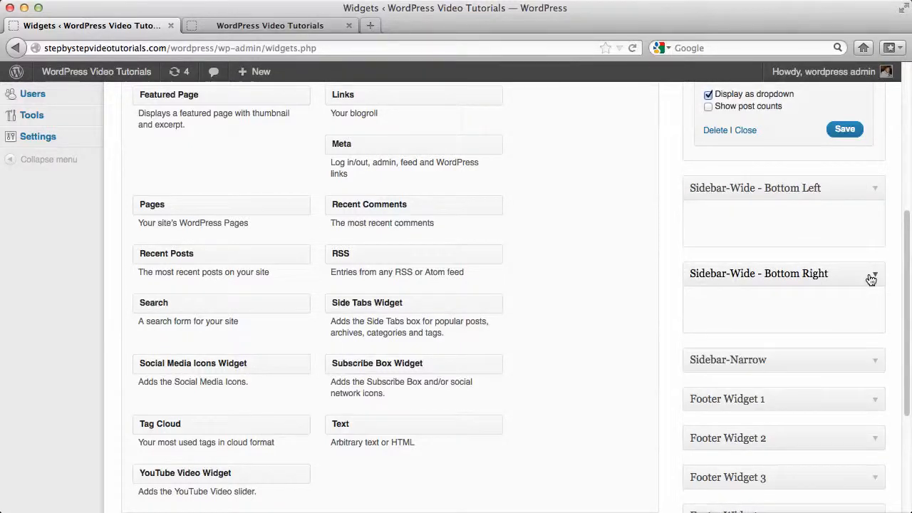
{"action": "left_click", "coordinate": [871, 278]}
{"action": "left_click", "coordinate": [878, 189]}
- Expand the Footer Widget 1 area and add the Recent Comments widget to it
{"action": "scroll", "coordinate": [879, 191], "scroll_direction": "down", "scroll_amount": 3}
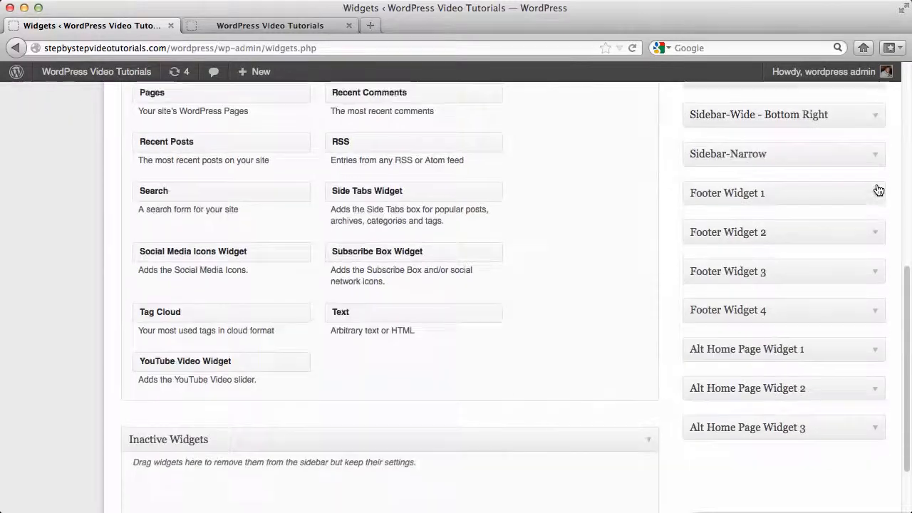
{"action": "left_click", "coordinate": [878, 190]}
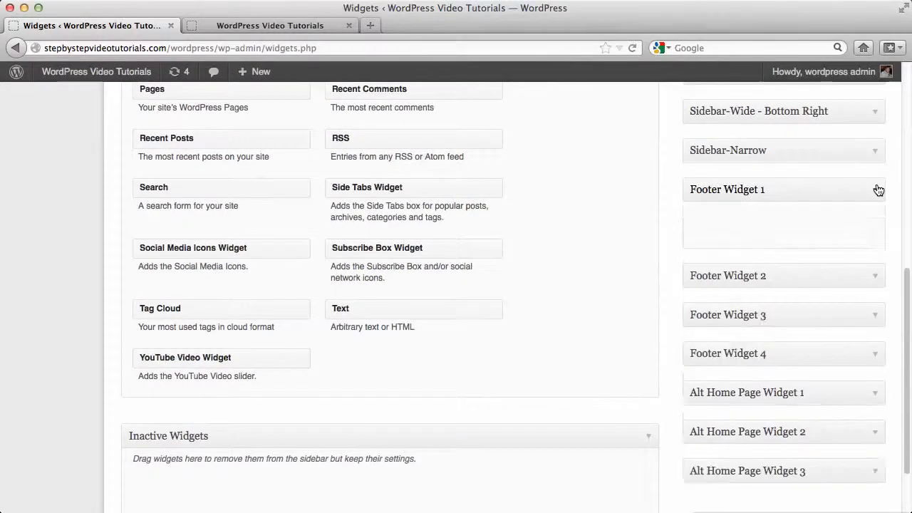
{"action": "scroll", "coordinate": [877, 192], "scroll_direction": "down", "scroll_amount": 1}
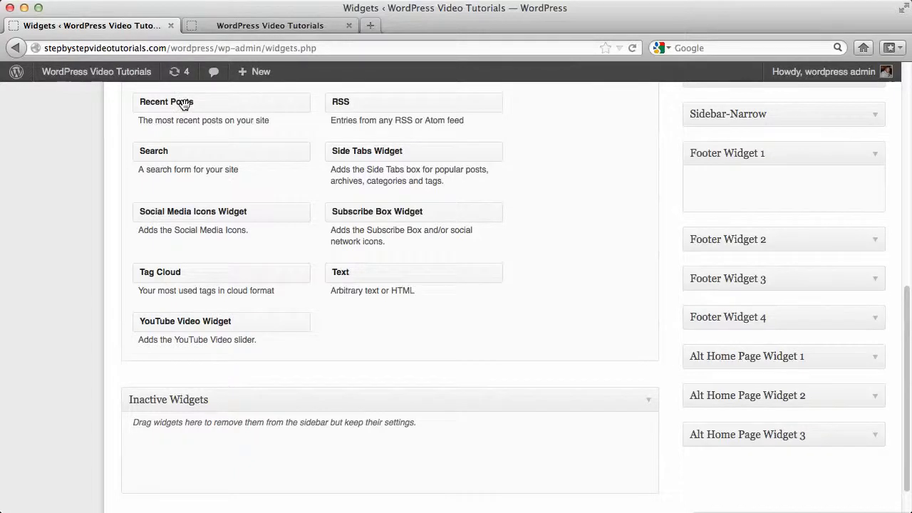
{"action": "scroll", "coordinate": [610, 235], "scroll_direction": "up", "scroll_amount": 10}
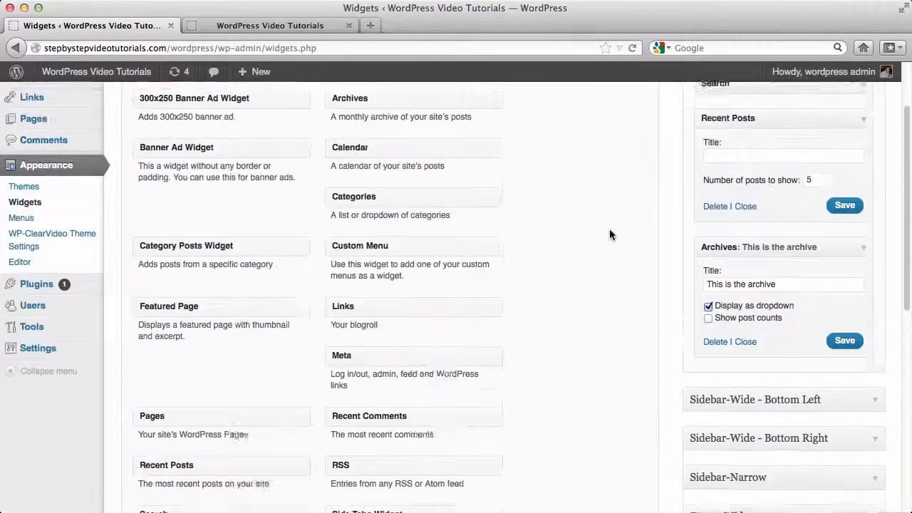
{"action": "scroll", "coordinate": [610, 235], "scroll_direction": "down", "scroll_amount": 8}
{"action": "scroll", "coordinate": [609, 235], "scroll_direction": "up", "scroll_amount": 1}
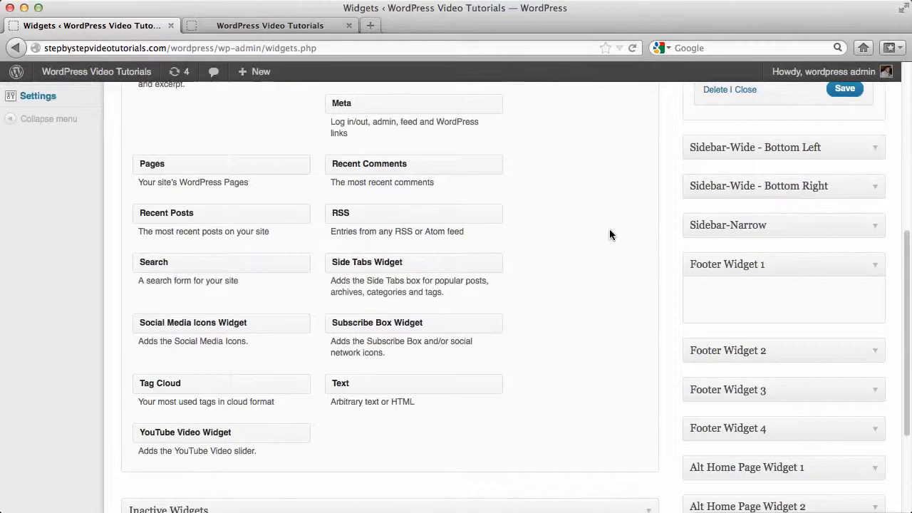
{"action": "left_click_drag", "start_coordinate": [362, 163], "coordinate": [743, 295]}
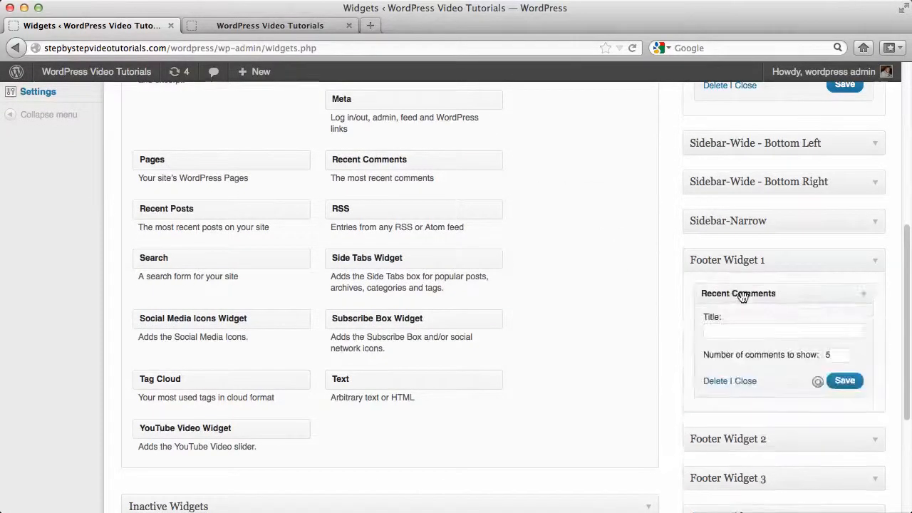
- Expand the Footer Widget 2 area and add the Pages widget to it
{"action": "scroll", "coordinate": [743, 298], "scroll_direction": "down", "scroll_amount": 2}
{"action": "scroll", "coordinate": [743, 298], "scroll_direction": "down", "scroll_amount": 2}
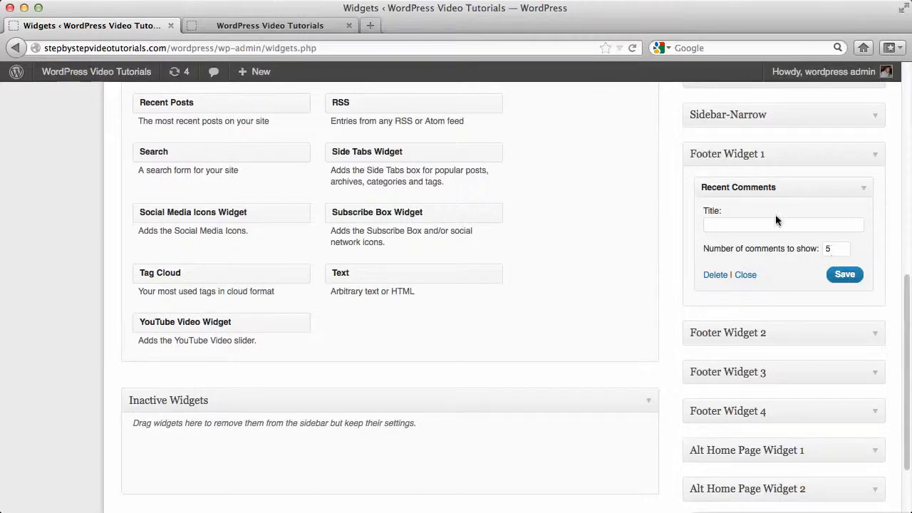
{"action": "left_click", "coordinate": [875, 336]}
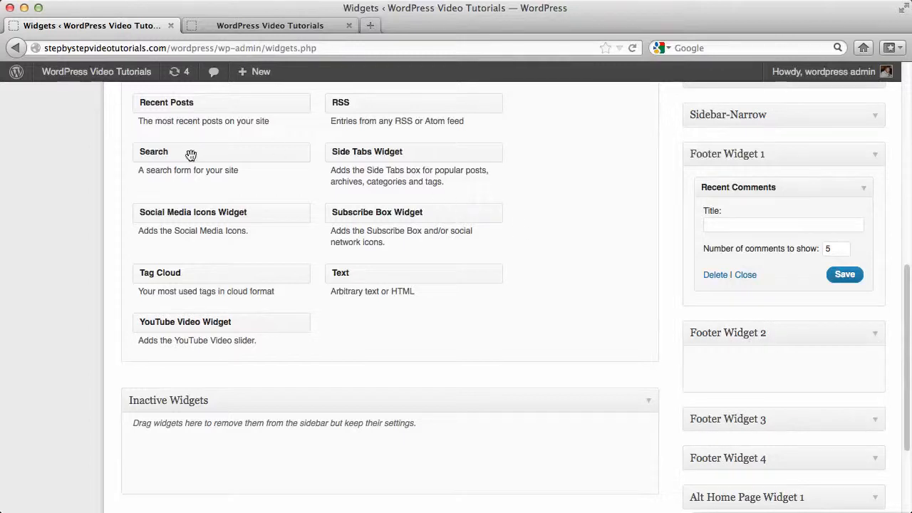
{"action": "scroll", "coordinate": [337, 295], "scroll_direction": "up", "scroll_amount": 10}
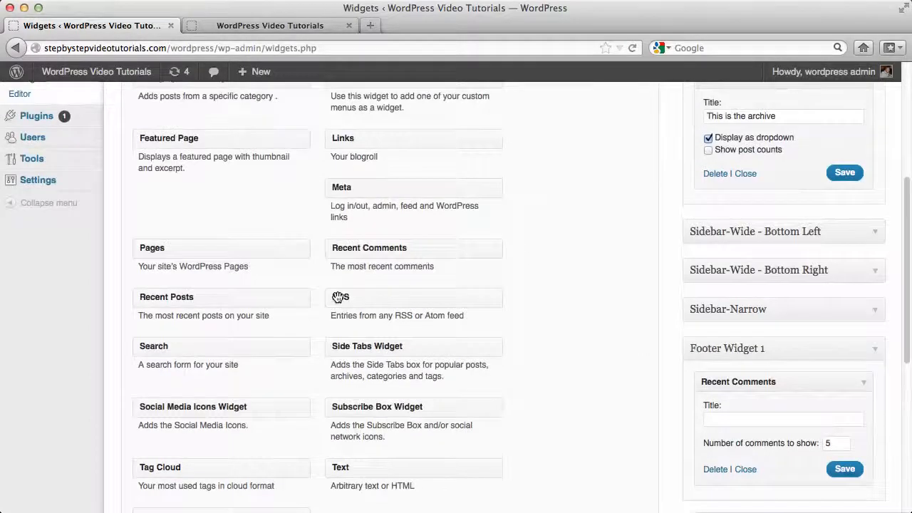
{"action": "scroll", "coordinate": [337, 296], "scroll_direction": "up", "scroll_amount": 4}
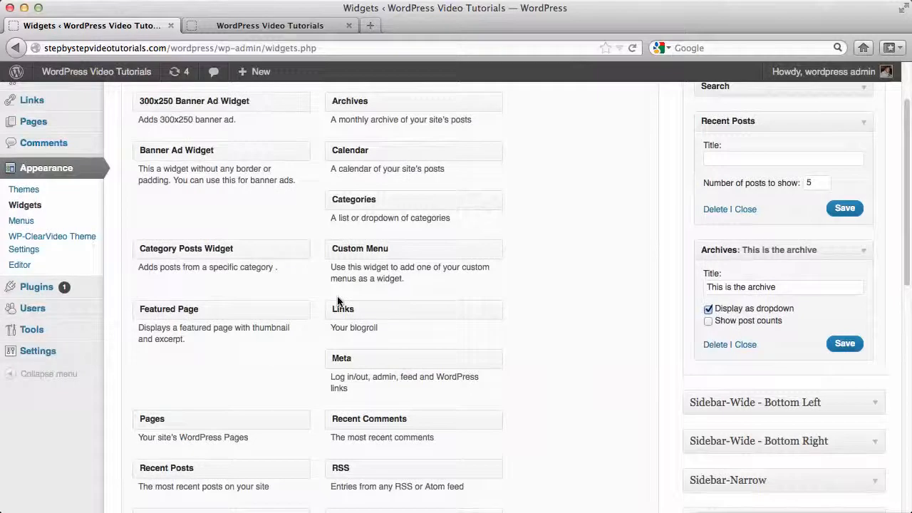
{"action": "scroll", "coordinate": [337, 301], "scroll_direction": "up", "scroll_amount": 2}
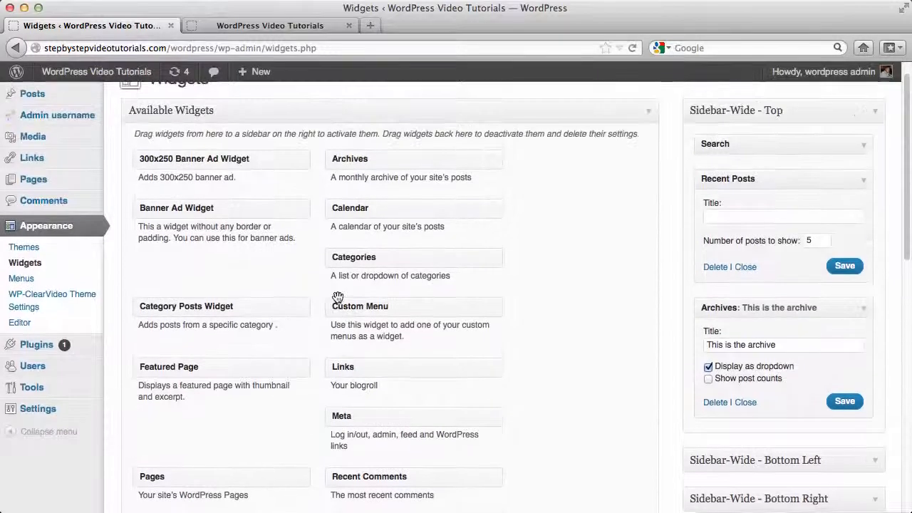
{"action": "scroll", "coordinate": [337, 297], "scroll_direction": "down", "scroll_amount": 4}
{"action": "scroll", "coordinate": [337, 297], "scroll_direction": "down", "scroll_amount": 4}
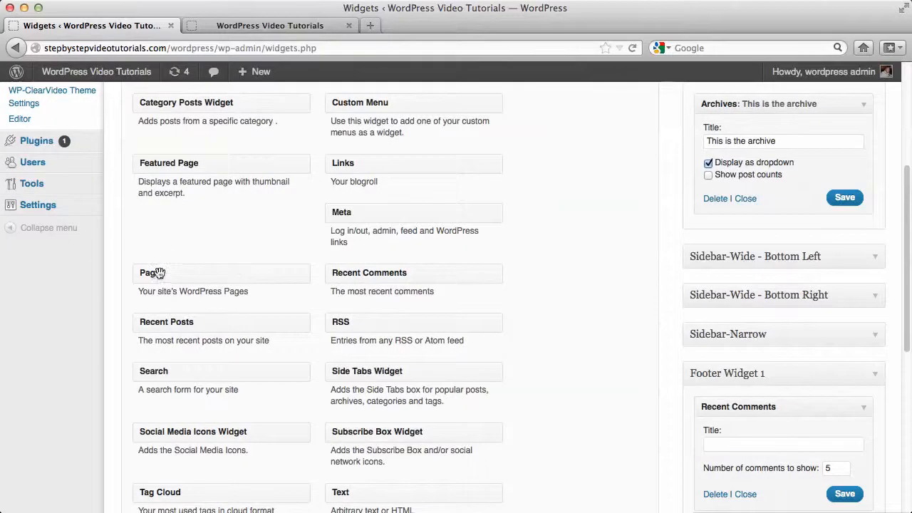
{"action": "left_click_drag", "start_coordinate": [160, 274], "coordinate": [716, 430]}
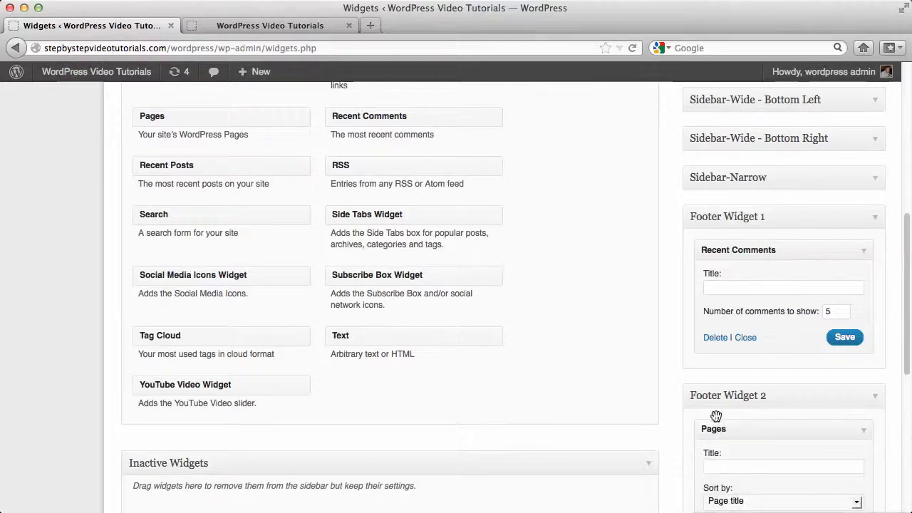
- Examine the Pages widget's sort-by options and its field for excluding page IDs
{"action": "scroll", "coordinate": [709, 403], "scroll_direction": "down", "scroll_amount": 5}
{"action": "left_click", "coordinate": [745, 363]}
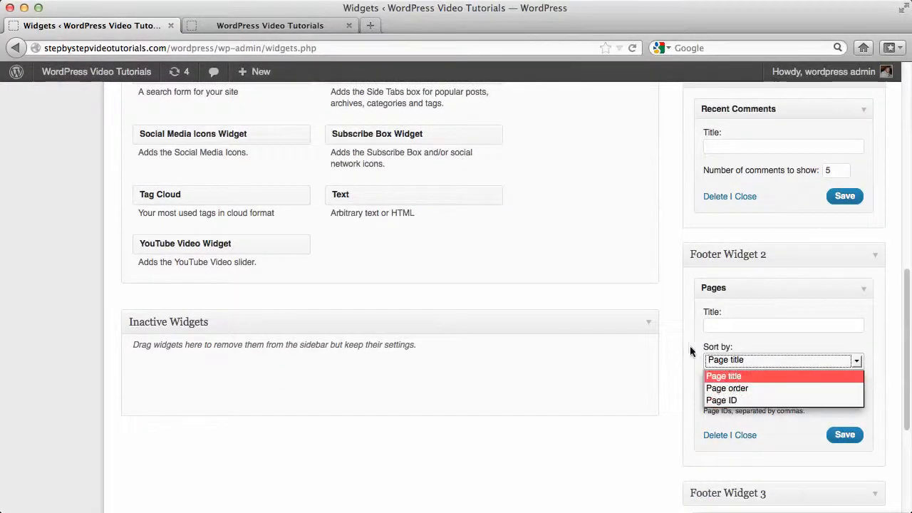
{"action": "left_click", "coordinate": [685, 348]}
{"action": "left_click", "coordinate": [766, 360]}
{"action": "left_click", "coordinate": [765, 361]}
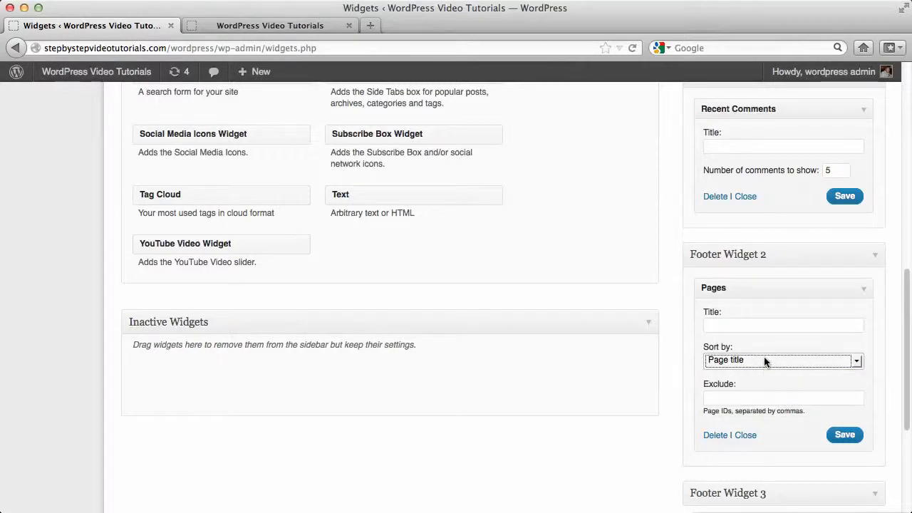
{"action": "left_click", "coordinate": [749, 400]}
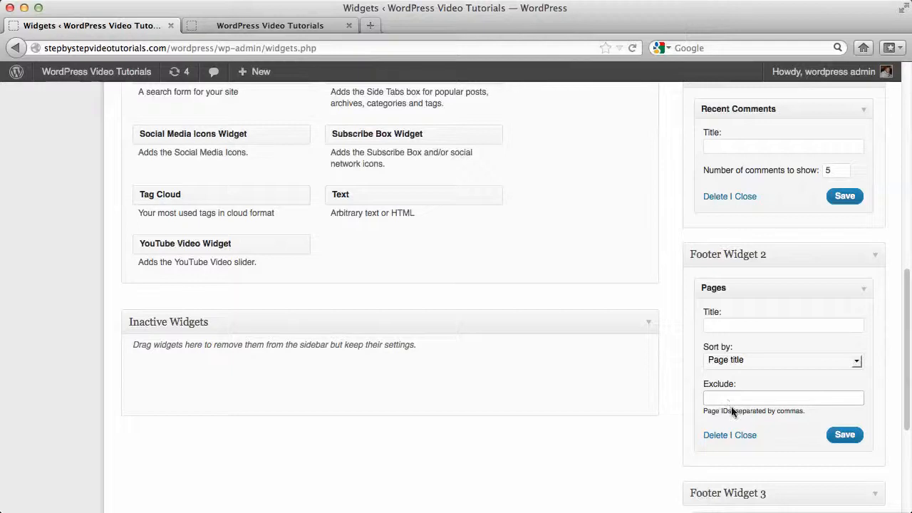
{"action": "scroll", "coordinate": [727, 397], "scroll_direction": "up", "scroll_amount": 2}
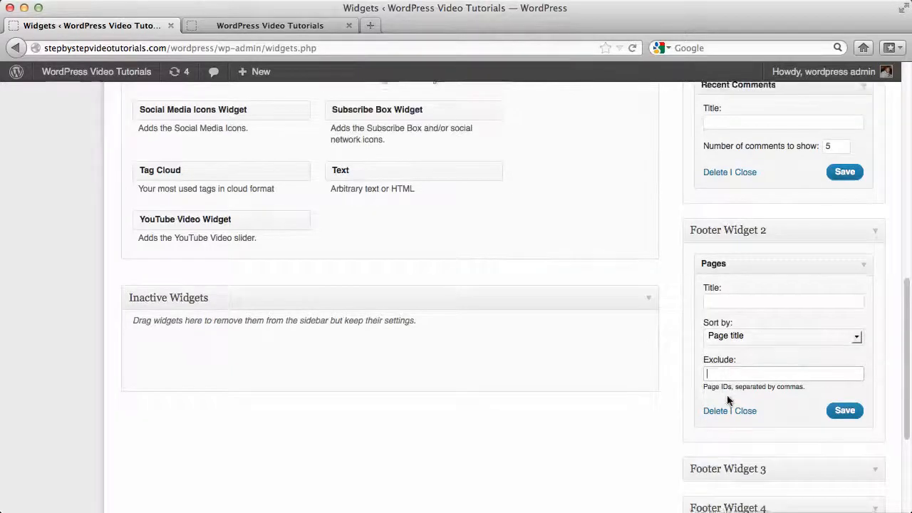
- Collapse the Footer Widget 2 and Footer Widget 1 areas
{"action": "left_click", "coordinate": [877, 272]}
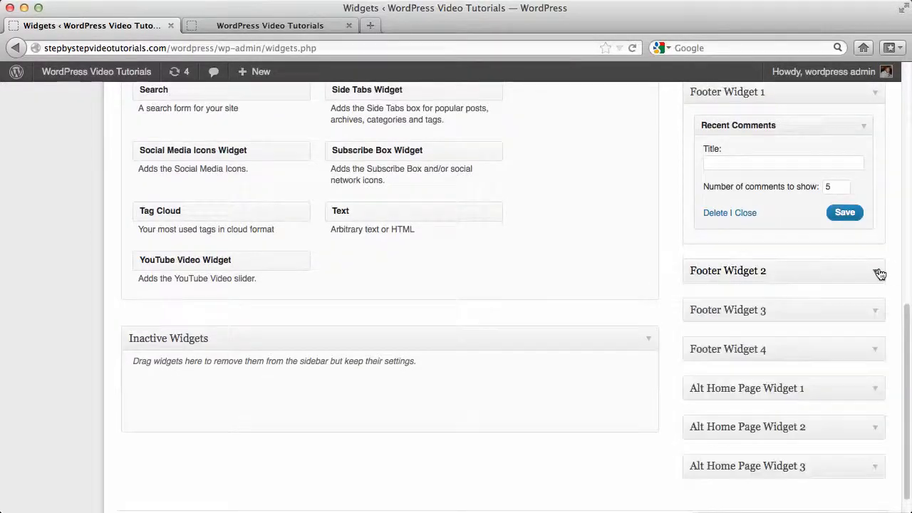
{"action": "scroll", "coordinate": [879, 274], "scroll_direction": "up", "scroll_amount": 3}
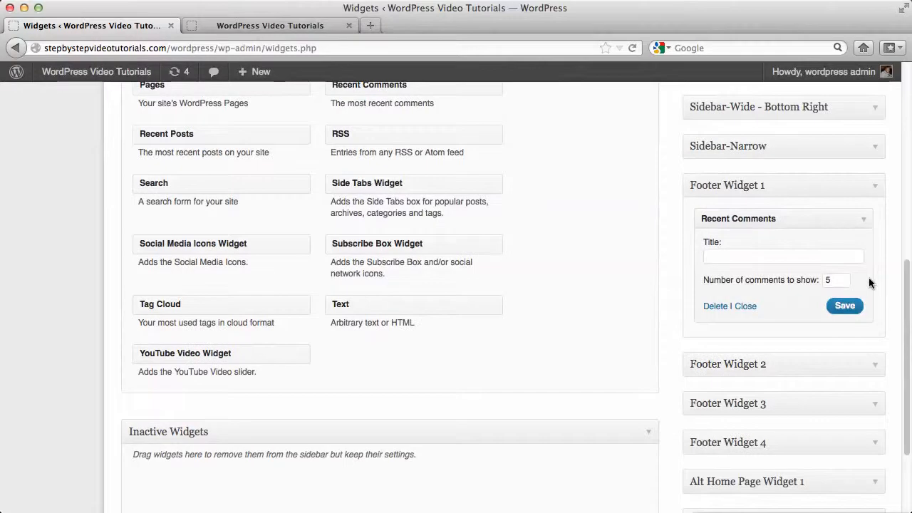
{"action": "left_click", "coordinate": [875, 189]}
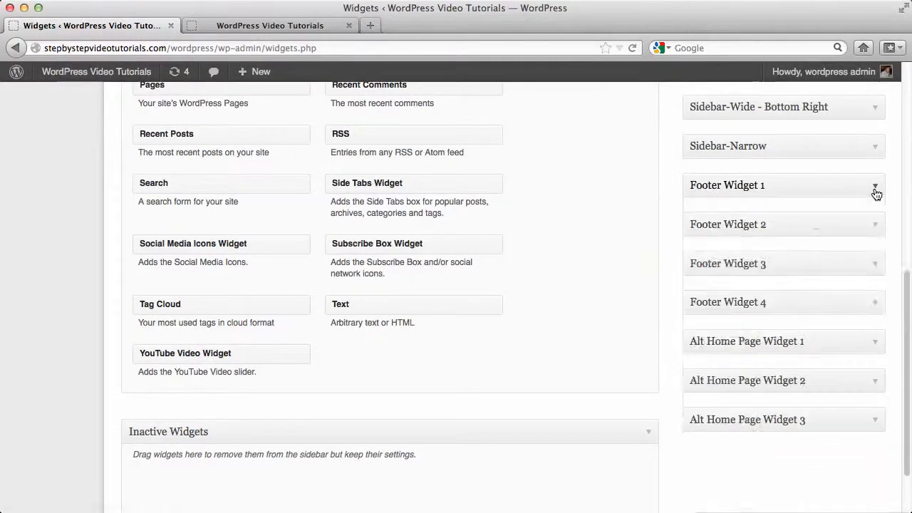
- Expand the Footer Widget 3 area and add the Featured Page widget to it
{"action": "left_click", "coordinate": [873, 266]}
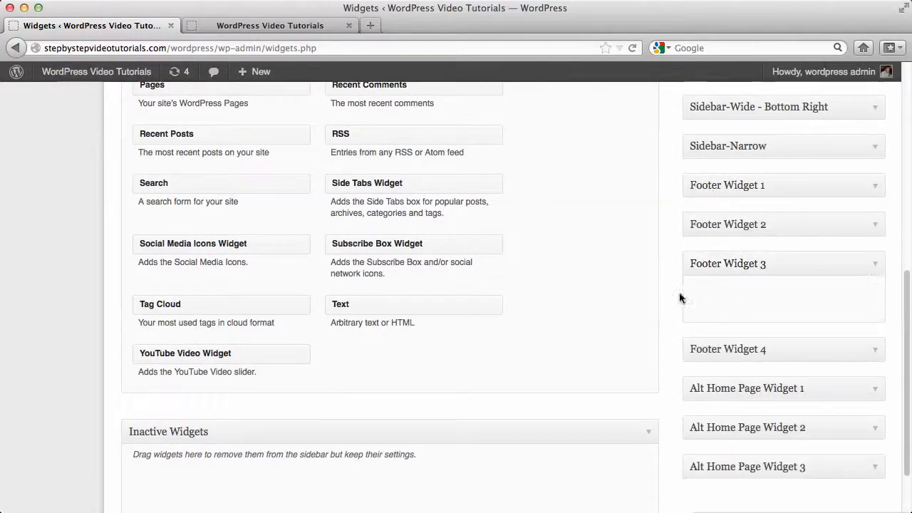
{"action": "scroll", "coordinate": [663, 299], "scroll_direction": "up", "scroll_amount": 6}
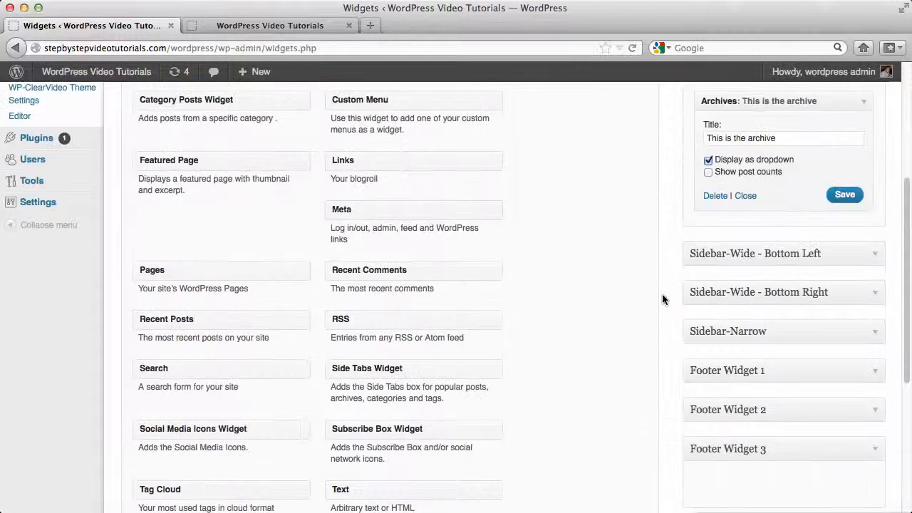
{"action": "scroll", "coordinate": [663, 299], "scroll_direction": "down", "scroll_amount": 1}
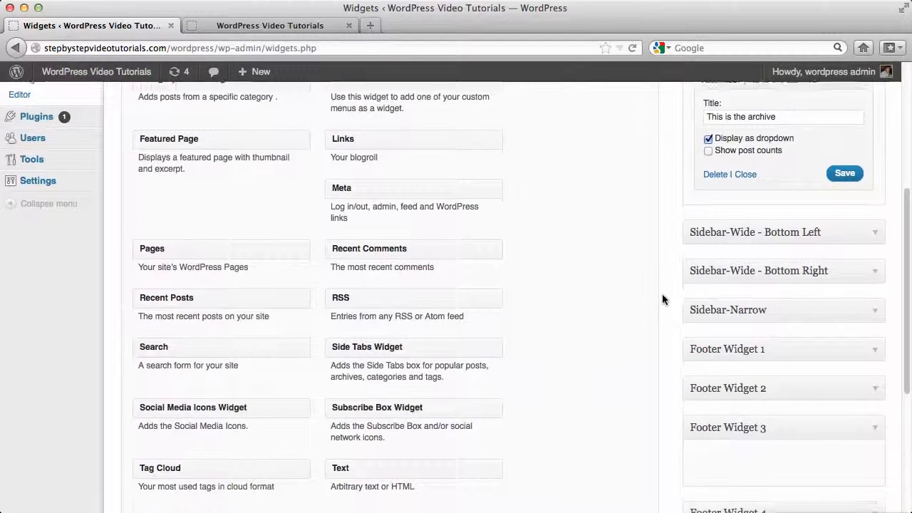
{"action": "scroll", "coordinate": [663, 300], "scroll_direction": "up", "scroll_amount": 4}
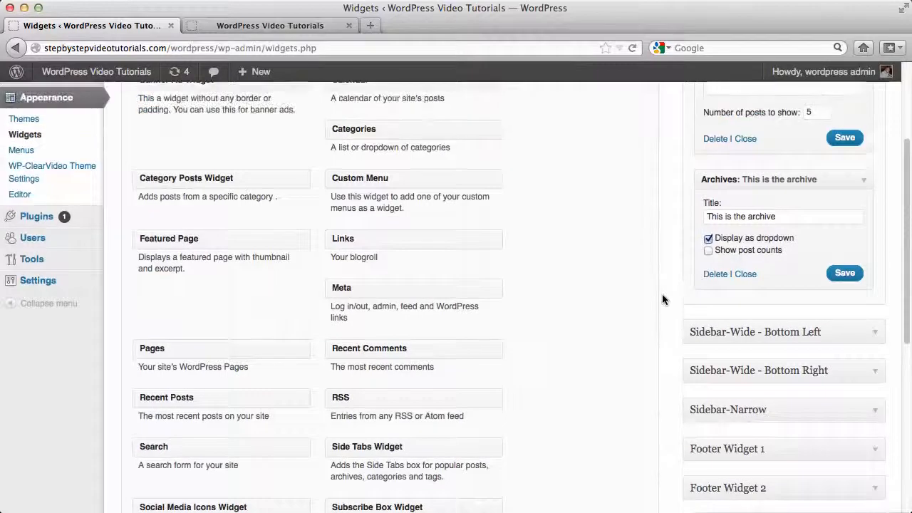
{"action": "scroll", "coordinate": [663, 300], "scroll_direction": "up", "scroll_amount": 2}
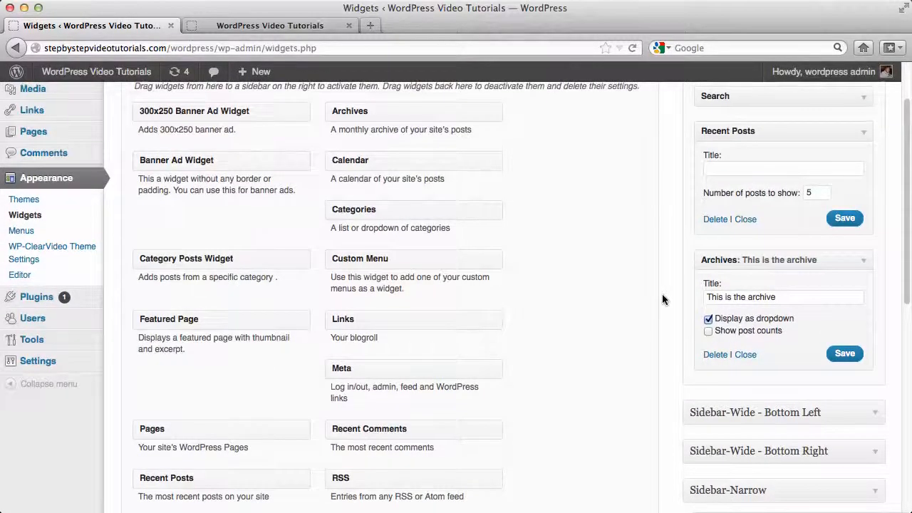
{"action": "scroll", "coordinate": [663, 300], "scroll_direction": "up", "scroll_amount": 1}
{"action": "scroll", "coordinate": [663, 299], "scroll_direction": "down", "scroll_amount": 5}
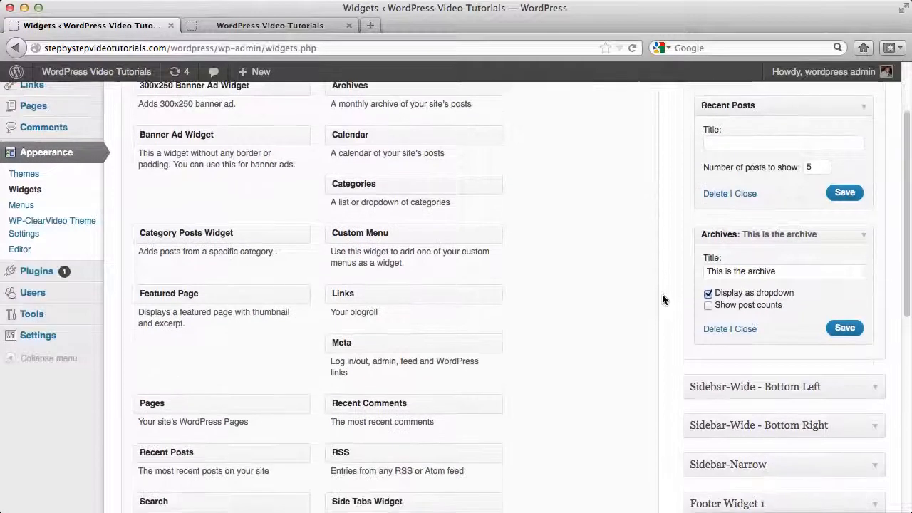
{"action": "scroll", "coordinate": [663, 299], "scroll_direction": "down", "scroll_amount": 4}
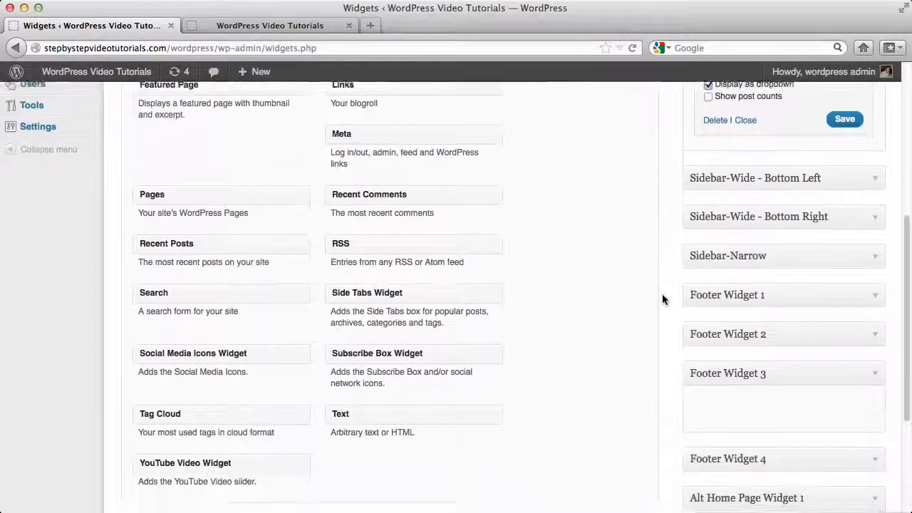
{"action": "scroll", "coordinate": [662, 300], "scroll_direction": "down", "scroll_amount": 1}
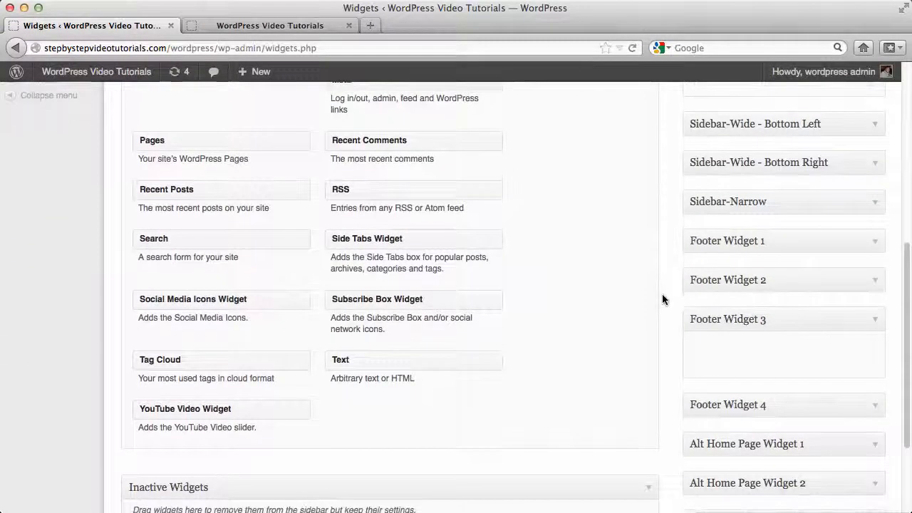
{"action": "scroll", "coordinate": [663, 299], "scroll_direction": "down", "scroll_amount": 1}
{"action": "scroll", "coordinate": [663, 299], "scroll_direction": "up", "scroll_amount": 2}
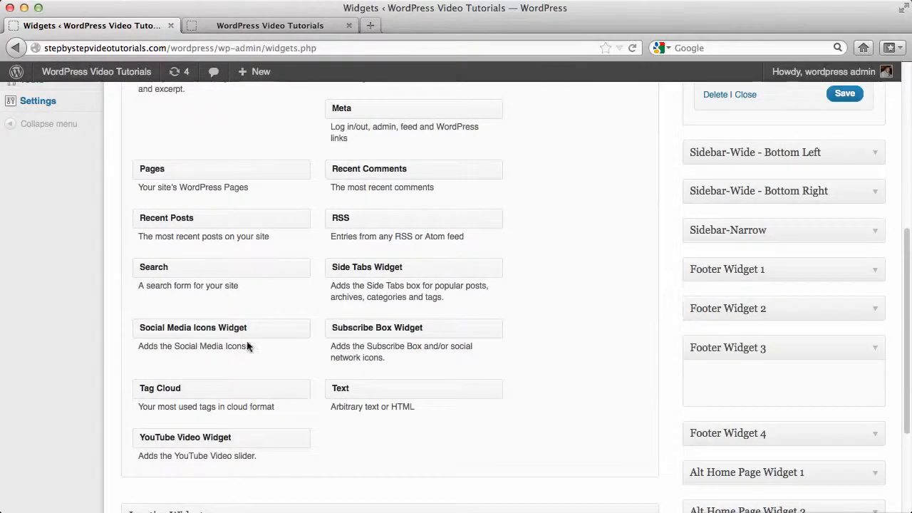
{"action": "scroll", "coordinate": [556, 238], "scroll_direction": "up", "scroll_amount": 5}
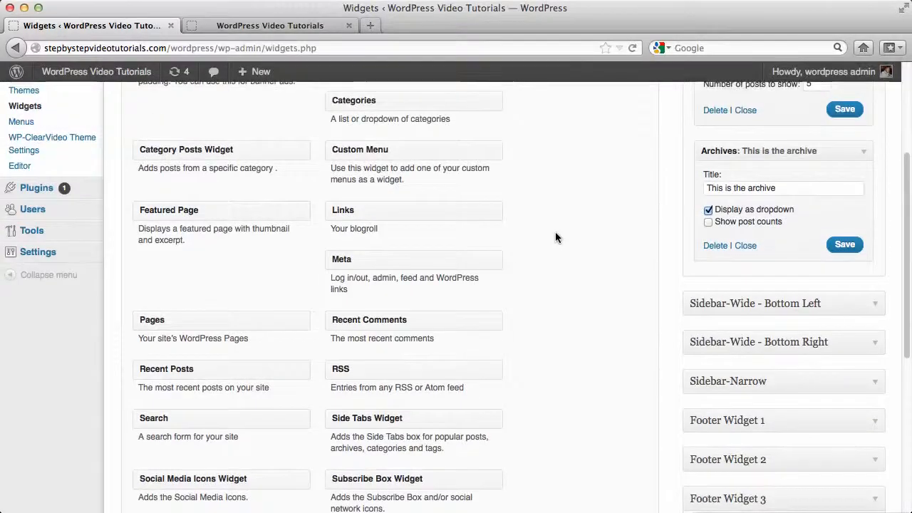
{"action": "scroll", "coordinate": [555, 233], "scroll_direction": "up", "scroll_amount": 1}
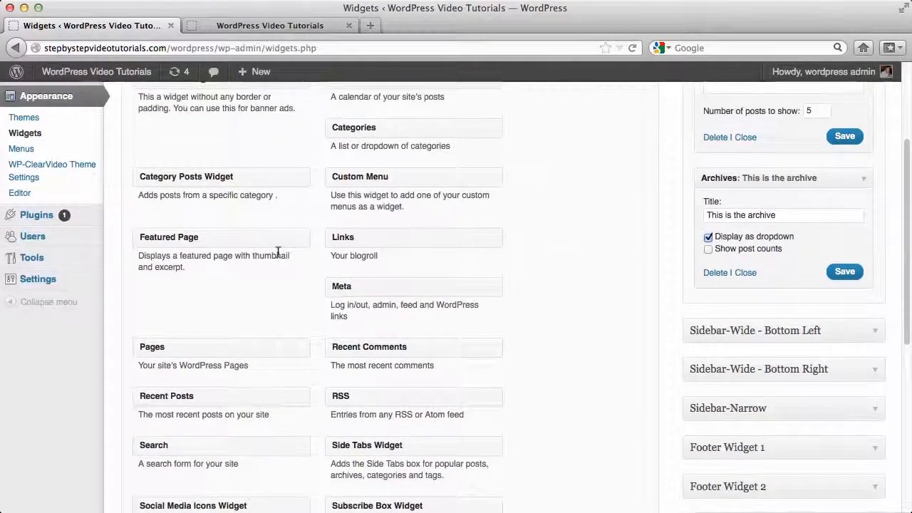
{"action": "left_click_drag", "start_coordinate": [179, 241], "coordinate": [747, 387]}
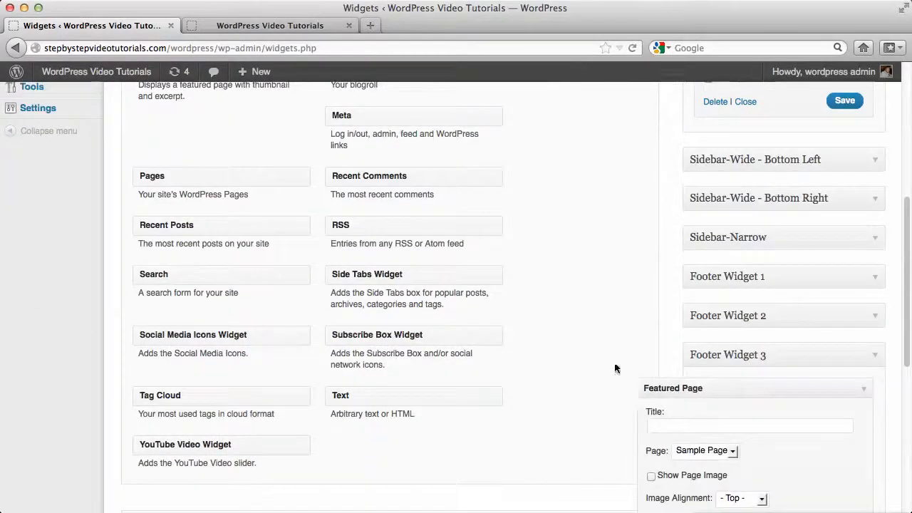
- Choose Sample Page for the Featured Page widget, and collapse the widget and the Footer Widget 3 area
{"action": "scroll", "coordinate": [621, 442], "scroll_direction": "down", "scroll_amount": 3}
{"action": "left_click", "coordinate": [726, 352]}
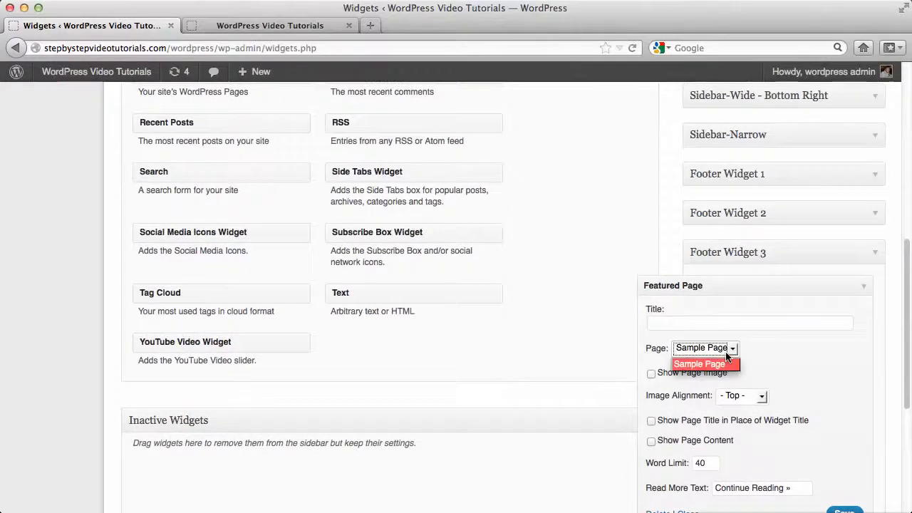
{"action": "left_click", "coordinate": [726, 362]}
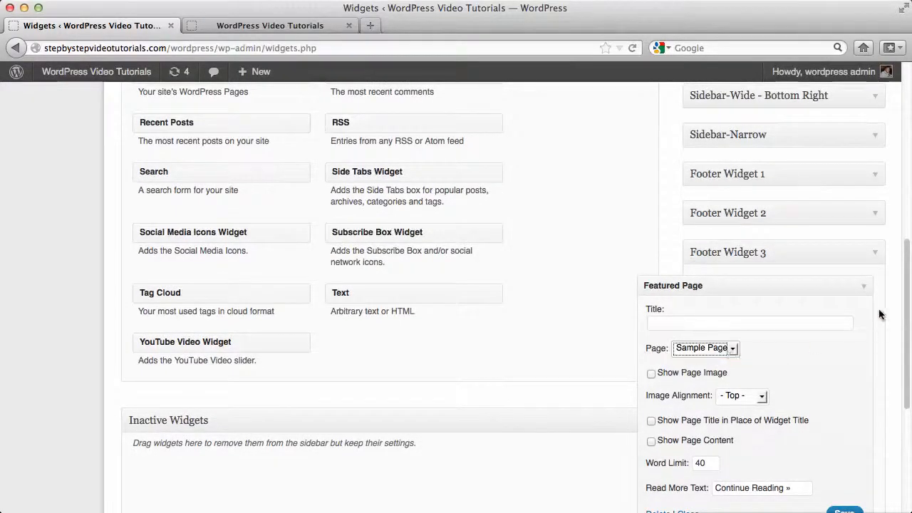
{"action": "left_click", "coordinate": [865, 287]}
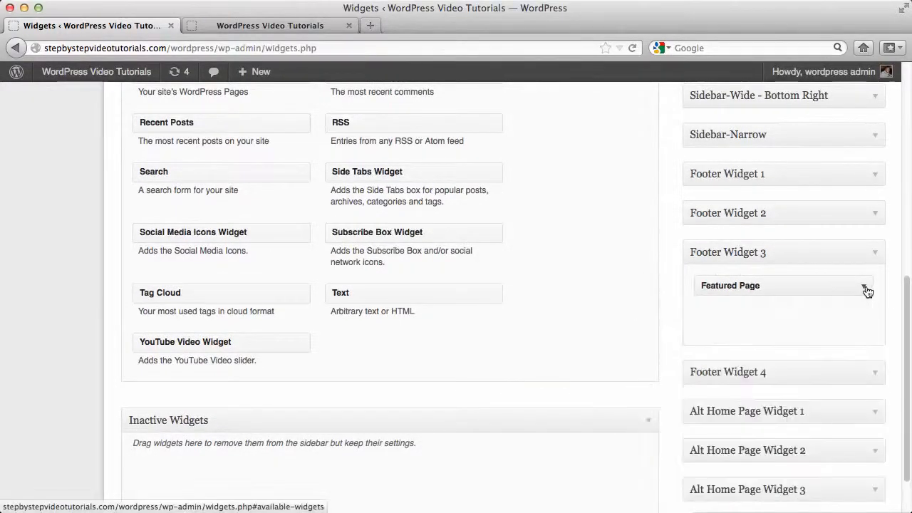
{"action": "left_click", "coordinate": [874, 264]}
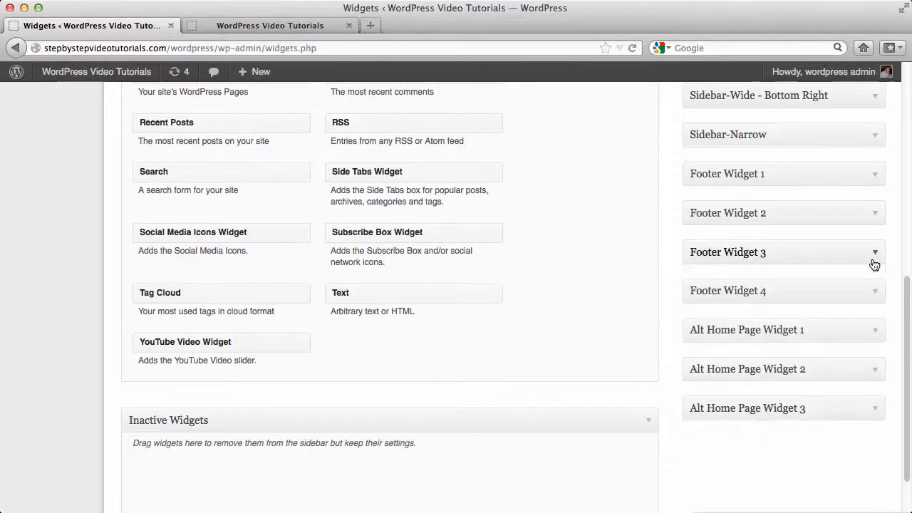
- Expand the Footer Widget 4 area and add the Text widget to it
{"action": "left_click", "coordinate": [879, 292]}
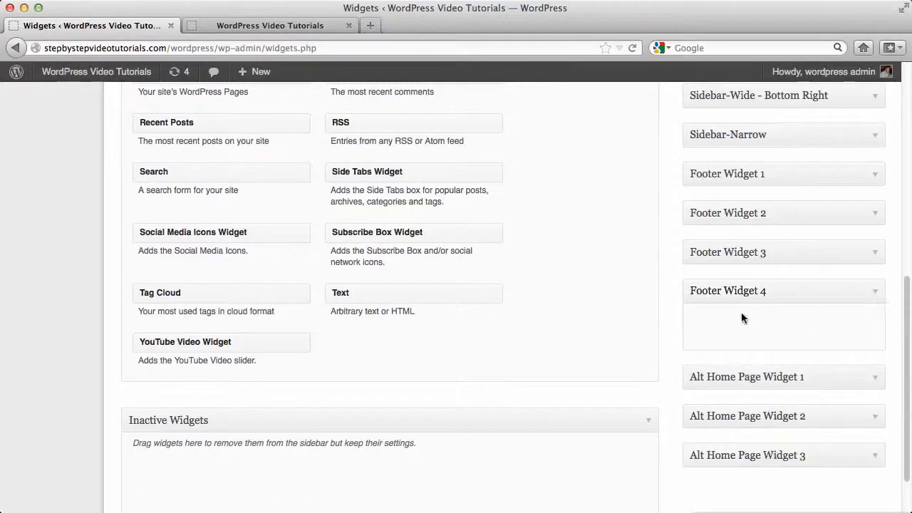
{"action": "left_click_drag", "start_coordinate": [349, 293], "coordinate": [730, 333]}
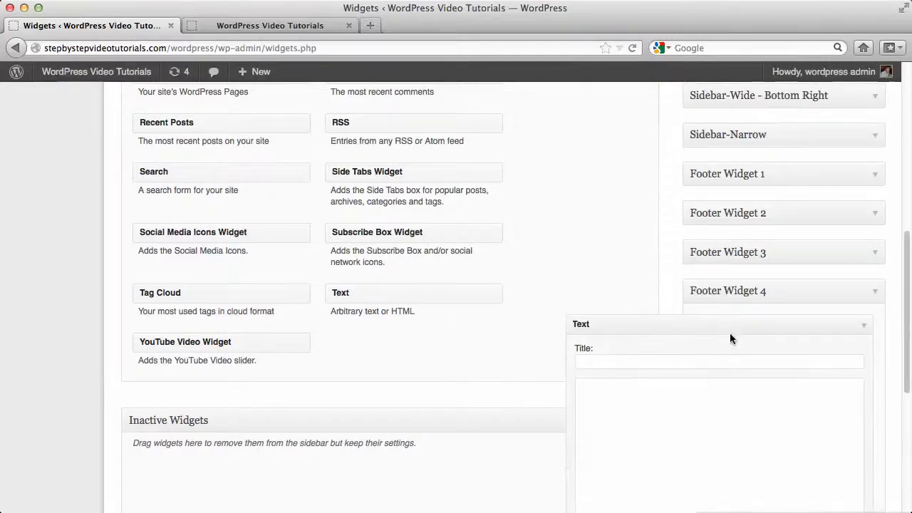
- Title the Text widget "Title of the text", enter the body "here you can type anything you want and you can also include html tags", and collapse it
{"action": "scroll", "coordinate": [706, 385], "scroll_direction": "down", "scroll_amount": 3}
{"action": "left_click", "coordinate": [673, 257]}
{"action": "type", "text": "Title of the text"}
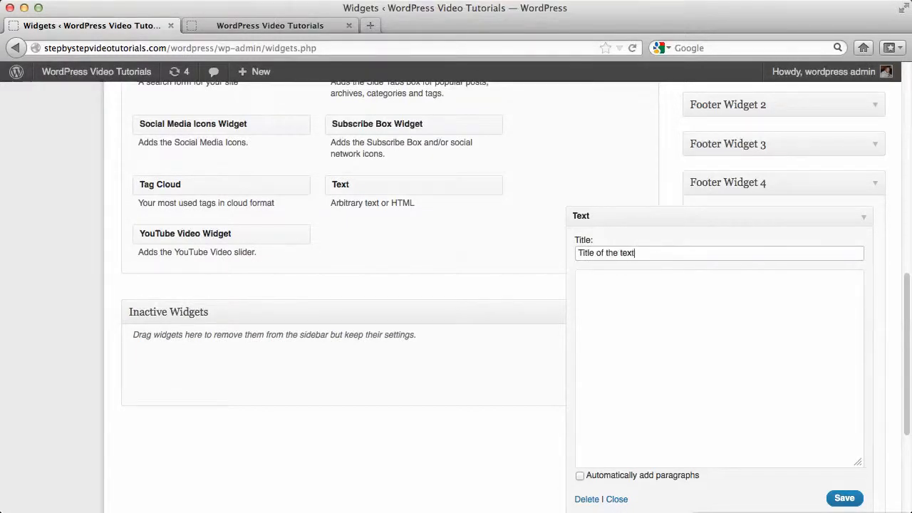
{"action": "key", "text": "Tab"}
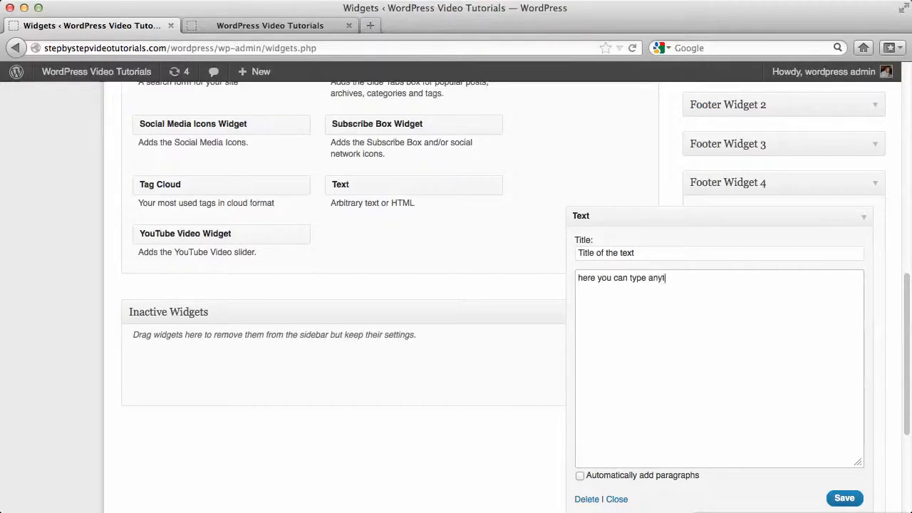
{"action": "type", "text": "here you can type anything you want and you can also inclu"}
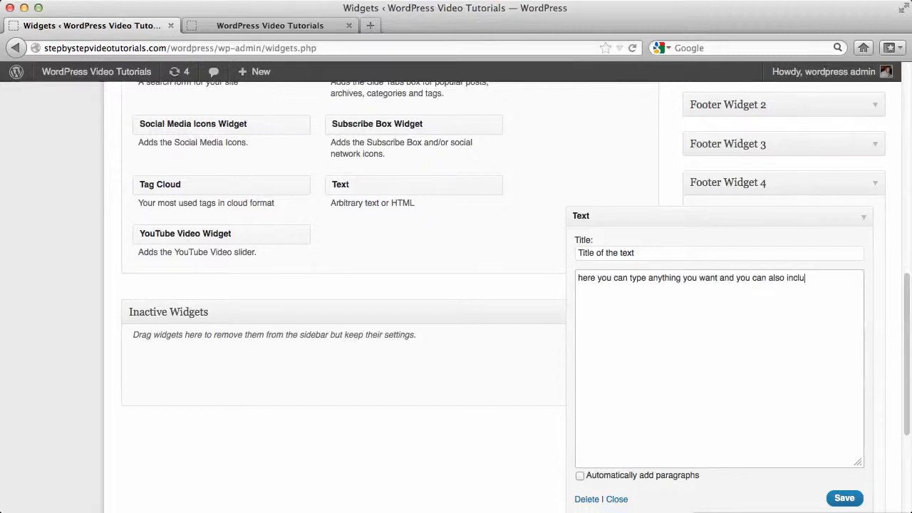
{"action": "type", "text": "de html"}
{"action": "left_click", "coordinate": [868, 217]}
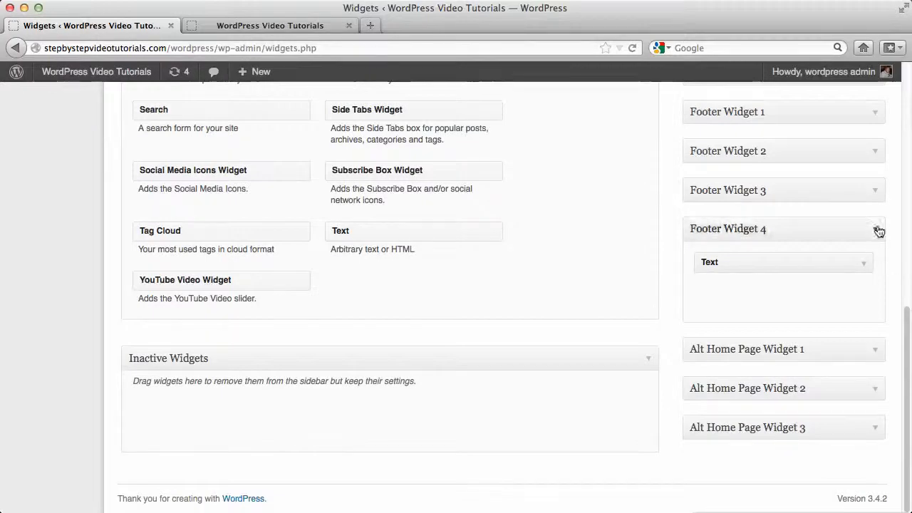
{"action": "left_click", "coordinate": [871, 264]}
{"action": "left_click", "coordinate": [871, 264]}
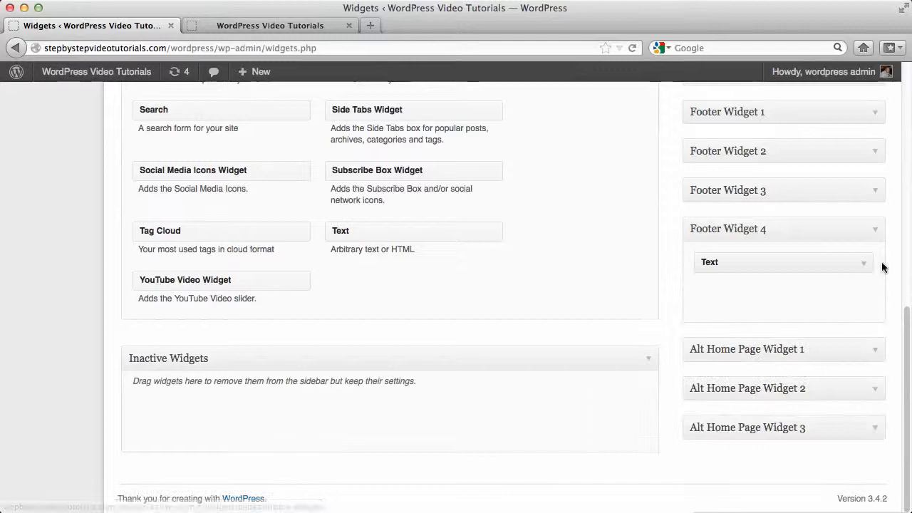
{"action": "scroll", "coordinate": [882, 265], "scroll_direction": "up", "scroll_amount": 1}
{"action": "scroll", "coordinate": [882, 265], "scroll_direction": "down", "scroll_amount": 1}
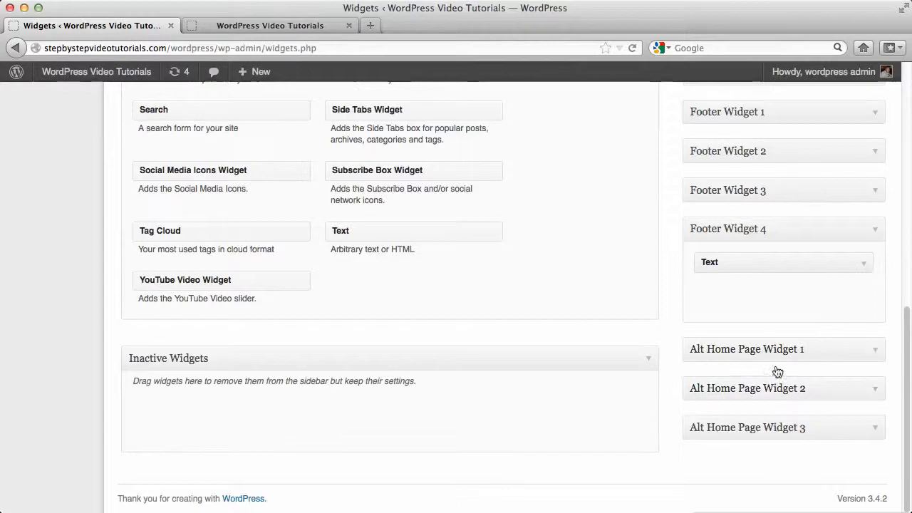
{"action": "scroll", "coordinate": [677, 308], "scroll_direction": "up", "scroll_amount": 10}
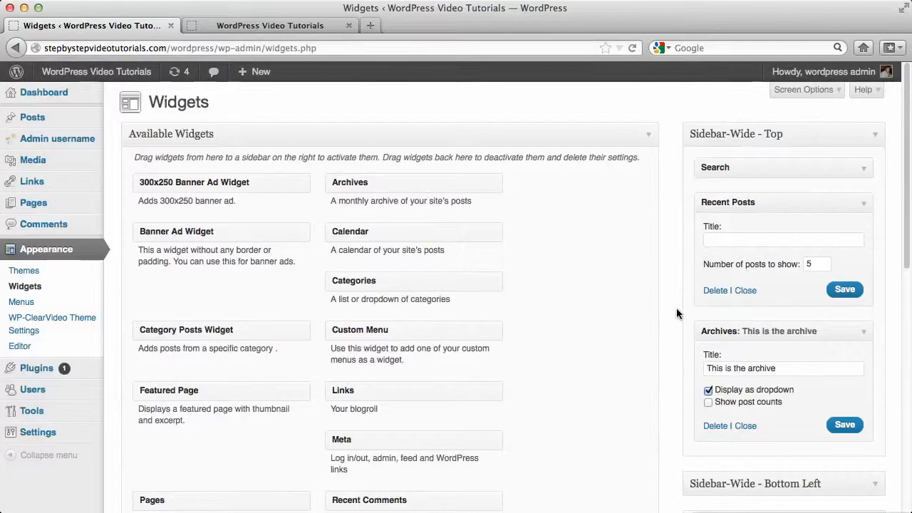
{"action": "scroll", "coordinate": [861, 416], "scroll_direction": "down", "scroll_amount": 10}
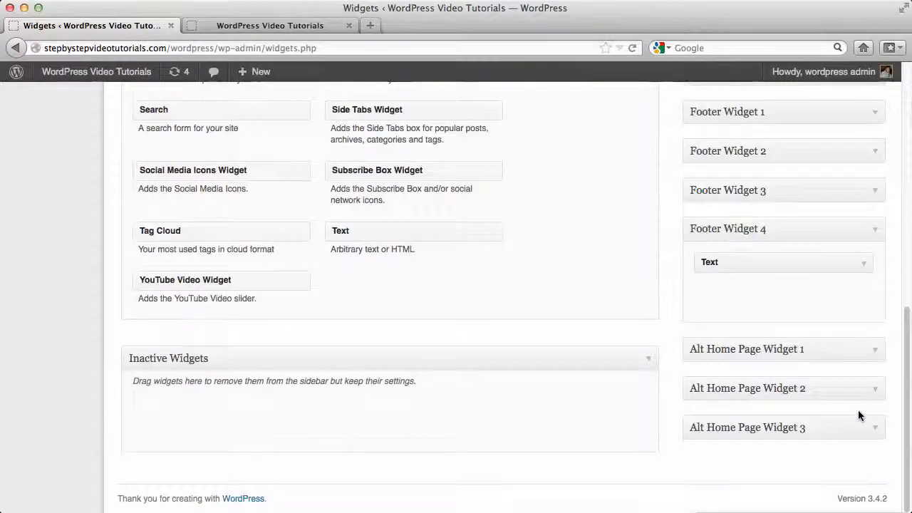
{"action": "scroll", "coordinate": [860, 416], "scroll_direction": "up", "scroll_amount": 10}
- Reload the site's home page and examine the sidebar's search, recent posts and archive dropdown, and the footer widgets
{"action": "left_click", "coordinate": [313, 30]}
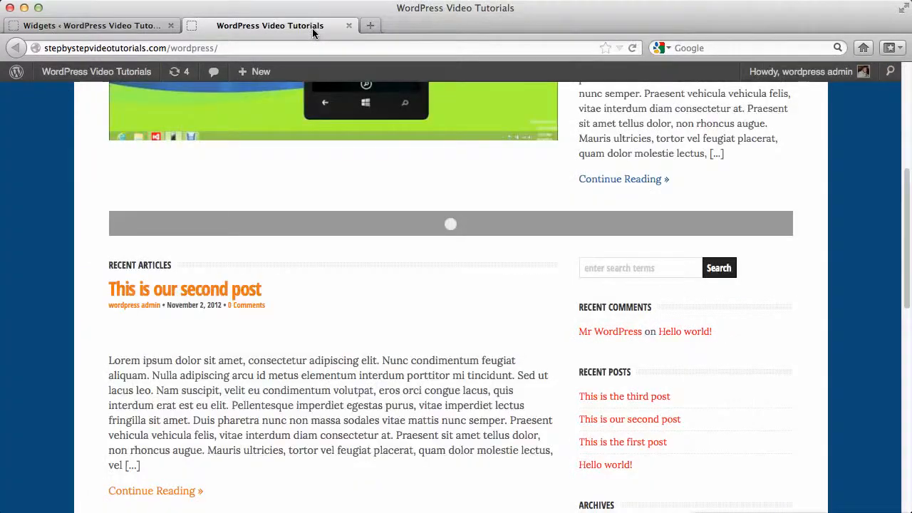
{"action": "left_click", "coordinate": [634, 48]}
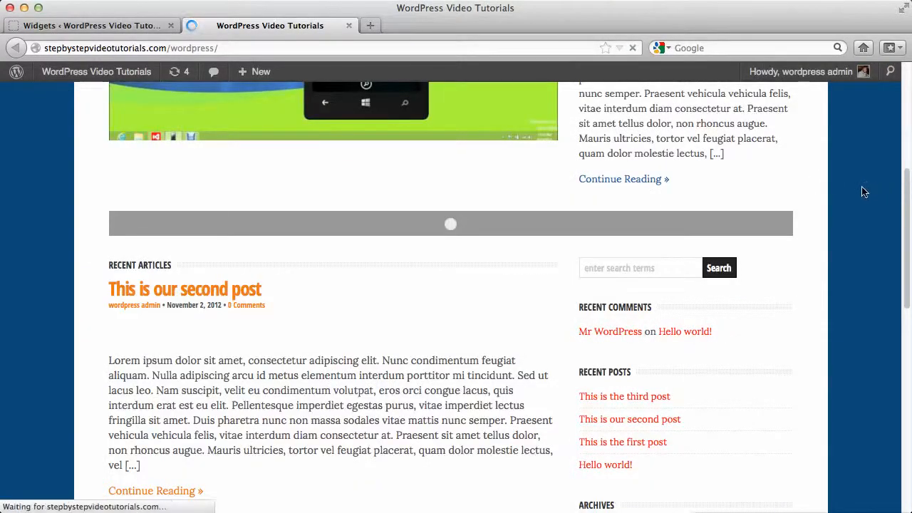
{"action": "scroll", "coordinate": [865, 192], "scroll_direction": "down", "scroll_amount": 2}
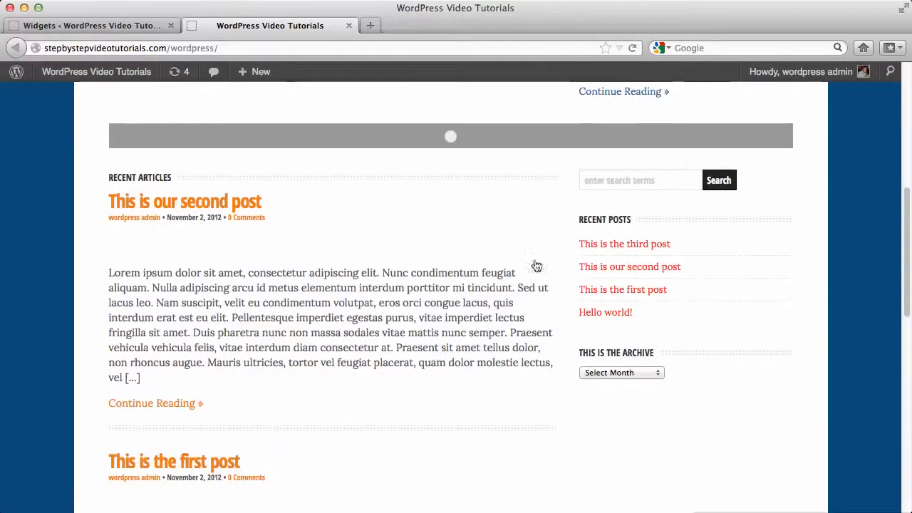
{"action": "left_click", "coordinate": [632, 180]}
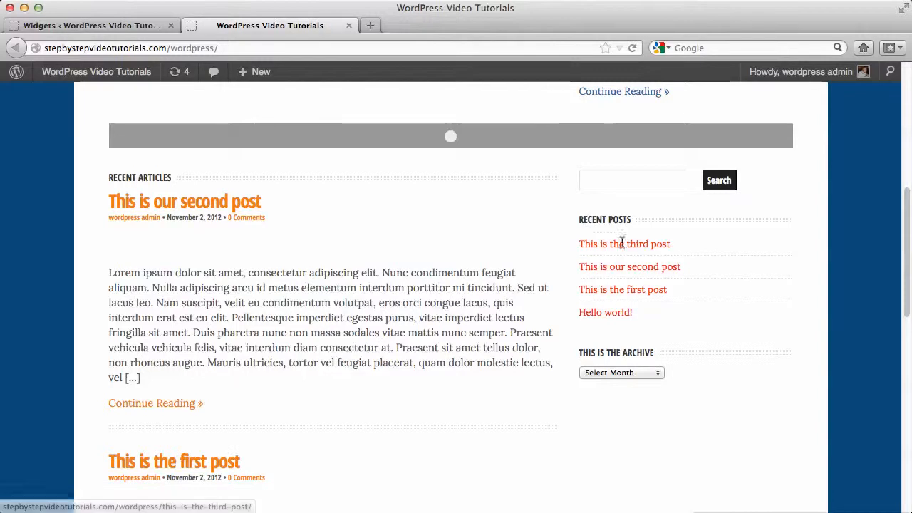
{"action": "left_click", "coordinate": [627, 373]}
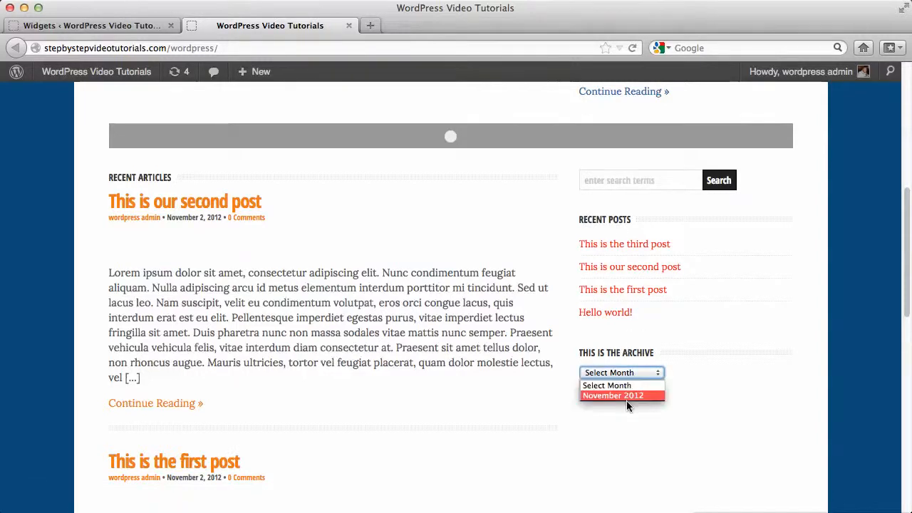
{"action": "left_click", "coordinate": [657, 350]}
{"action": "left_click_drag", "start_coordinate": [653, 350], "coordinate": [576, 347]}
{"action": "left_click", "coordinate": [576, 347]}
{"action": "scroll", "coordinate": [576, 346], "scroll_direction": "down", "scroll_amount": 5}
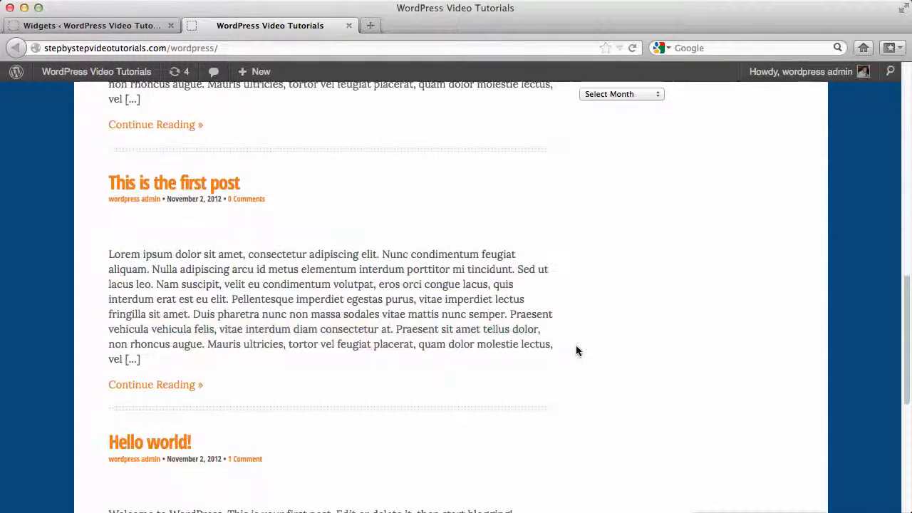
{"action": "scroll", "coordinate": [576, 350], "scroll_direction": "down", "scroll_amount": 10}
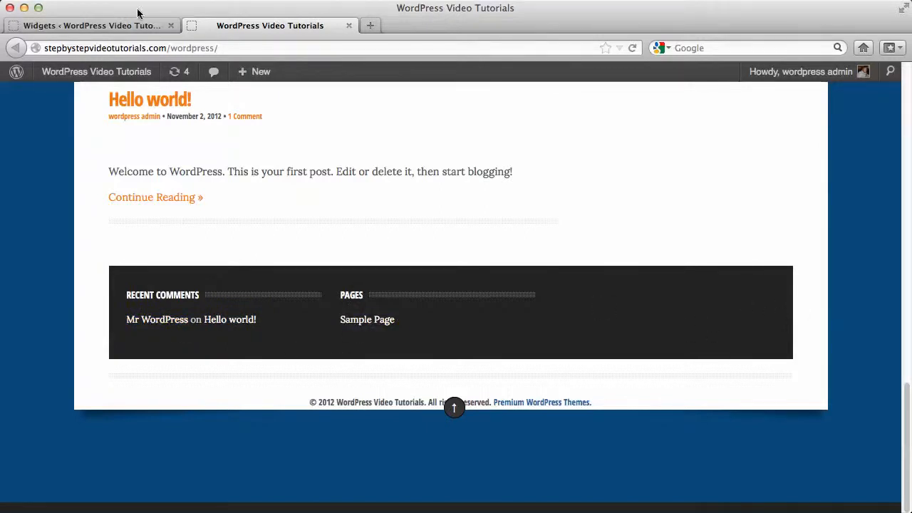
- Save the Text widget in Footer Widget 4 on the Widgets page, and reload the home page to check the footer
{"action": "key", "text": "ctrl+shift+Tab"}
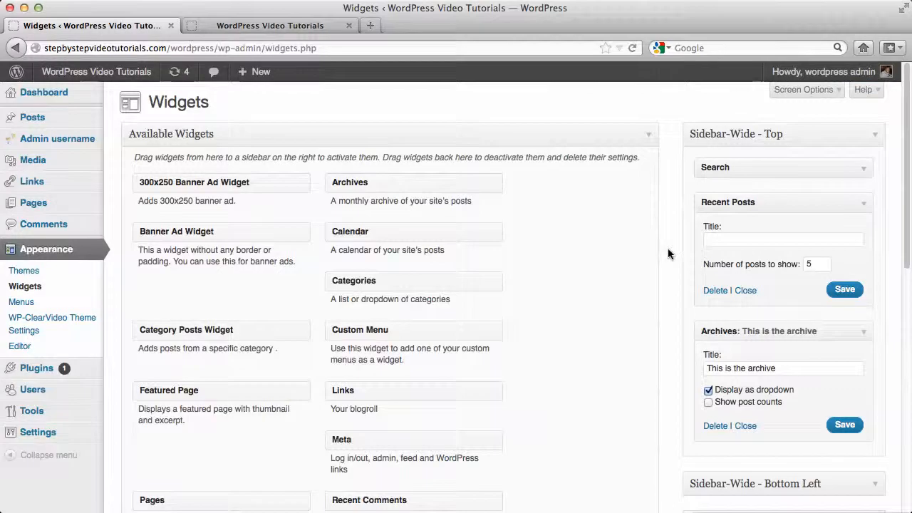
{"action": "scroll", "coordinate": [668, 252], "scroll_direction": "down", "scroll_amount": 10}
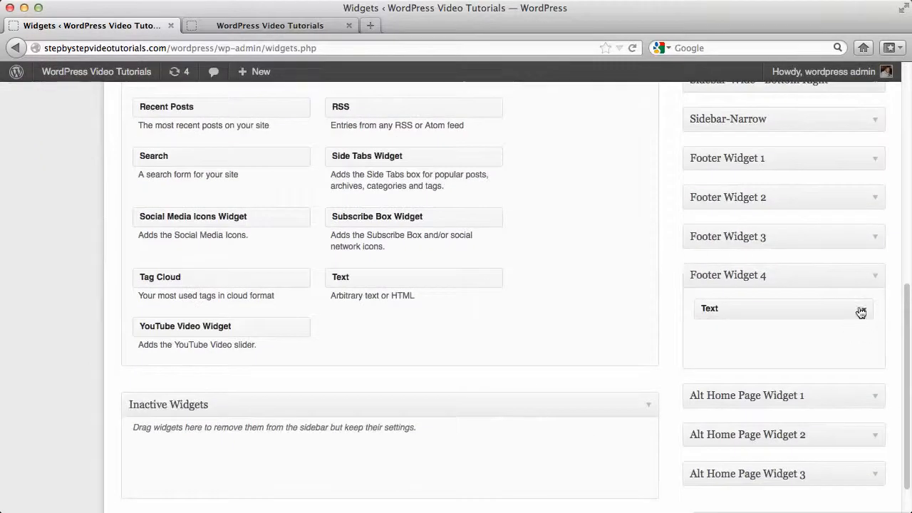
{"action": "left_click", "coordinate": [866, 310]}
{"action": "scroll", "coordinate": [858, 310], "scroll_direction": "down", "scroll_amount": 5}
{"action": "left_click", "coordinate": [848, 362]}
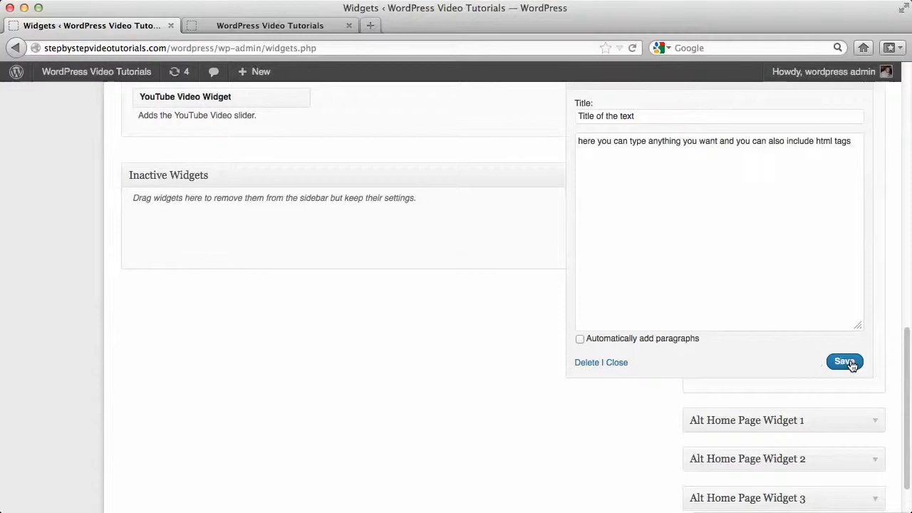
{"action": "left_click", "coordinate": [297, 24]}
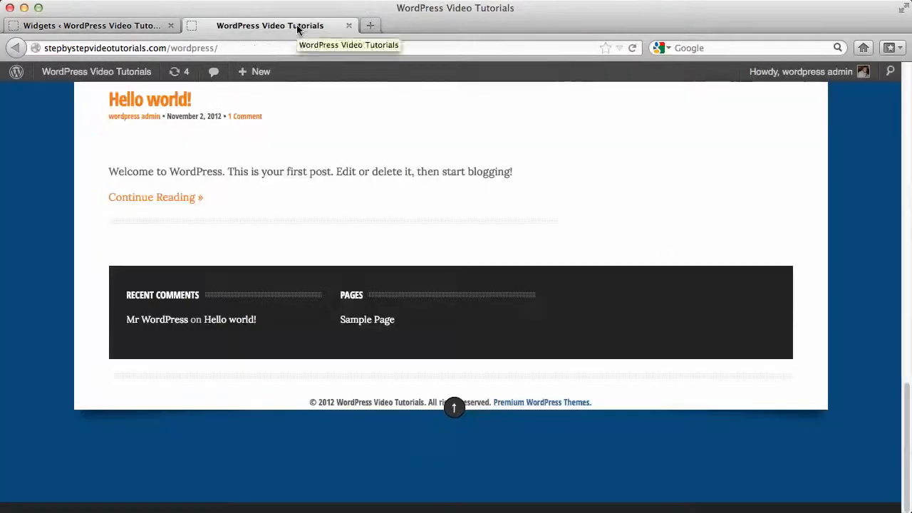
{"action": "left_click", "coordinate": [631, 49]}
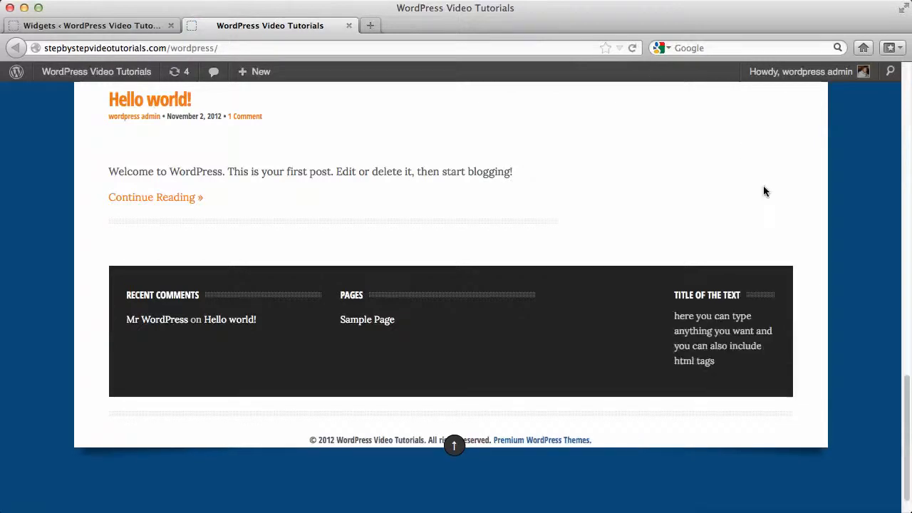
- Return to the Widgets page, expand Footer Widget 3 and save its Featured Page widget
{"action": "left_click", "coordinate": [140, 25]}
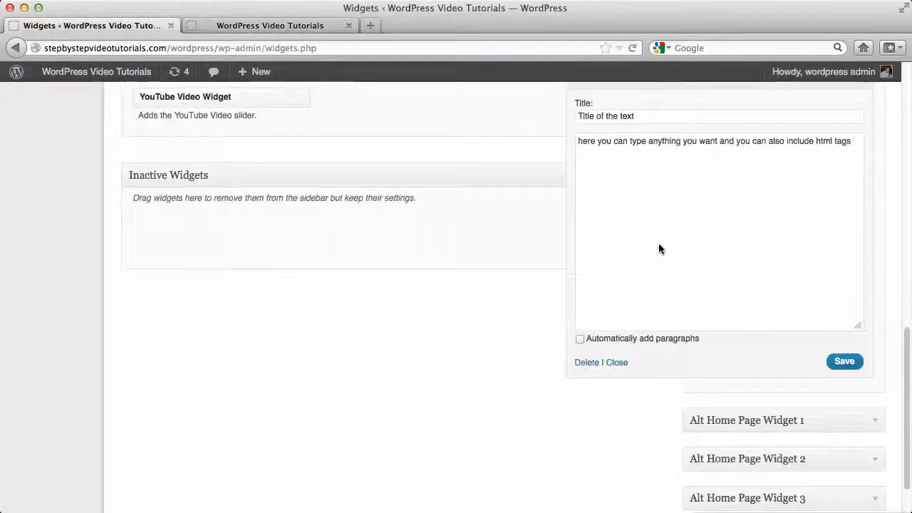
{"action": "scroll", "coordinate": [773, 182], "scroll_direction": "up", "scroll_amount": 3}
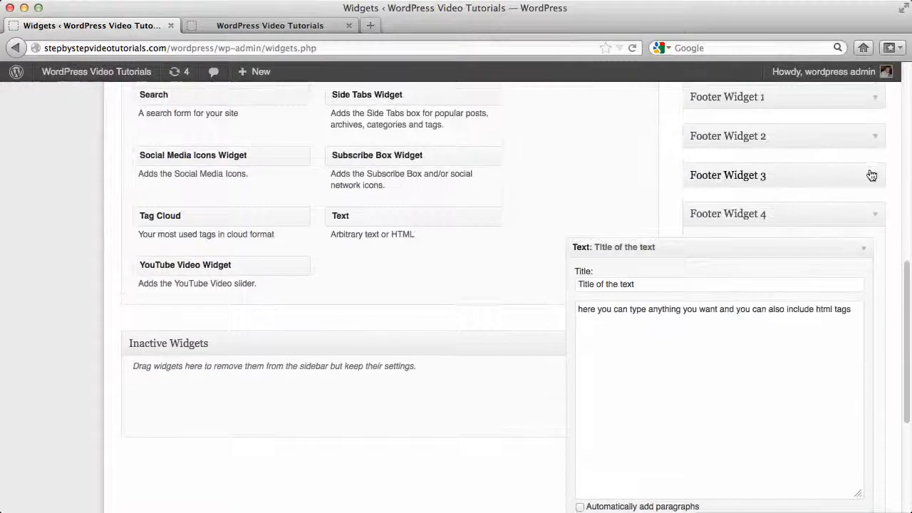
{"action": "left_click", "coordinate": [872, 175]}
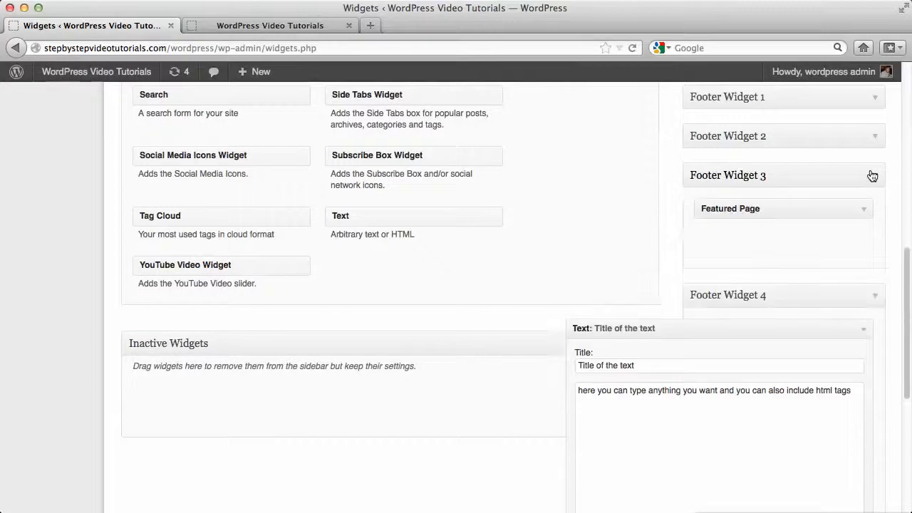
{"action": "left_click", "coordinate": [855, 215]}
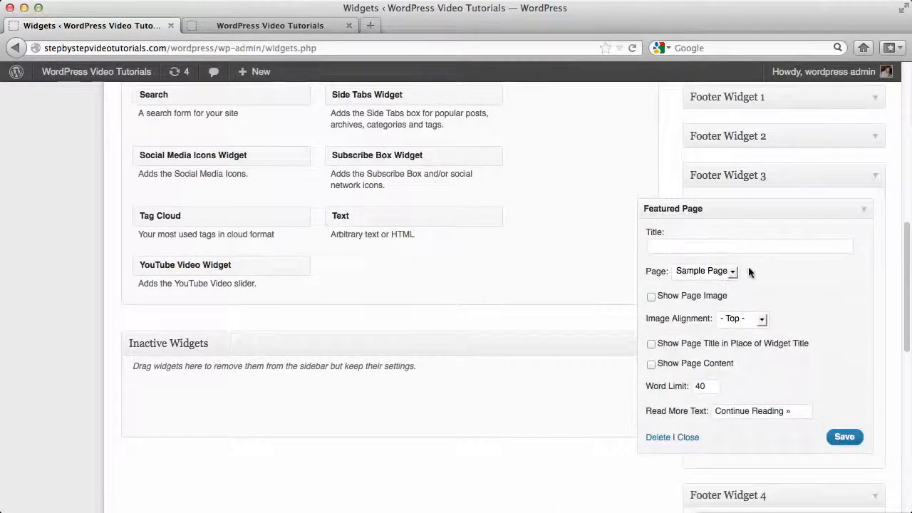
{"action": "scroll", "coordinate": [748, 271], "scroll_direction": "down", "scroll_amount": 3}
{"action": "left_click", "coordinate": [845, 334]}
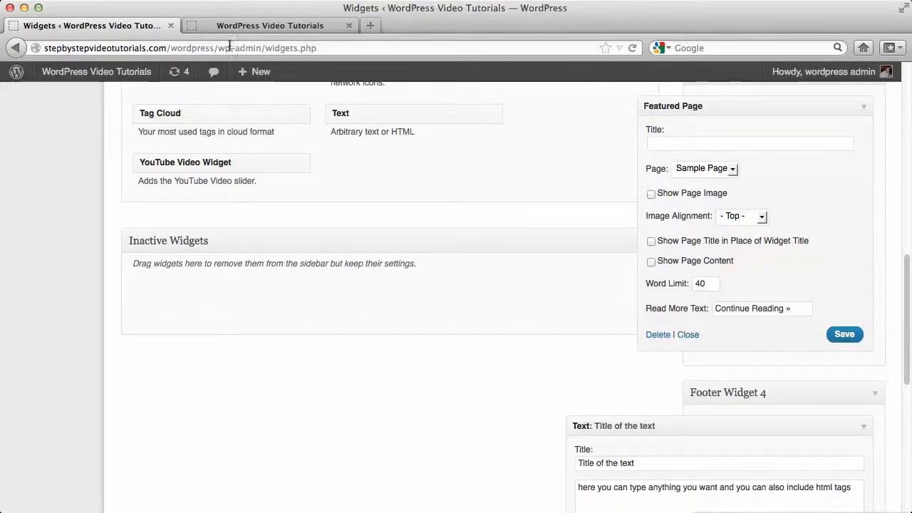
- Reload the home page and review the footer and the whole page layout
{"action": "left_click", "coordinate": [295, 24]}
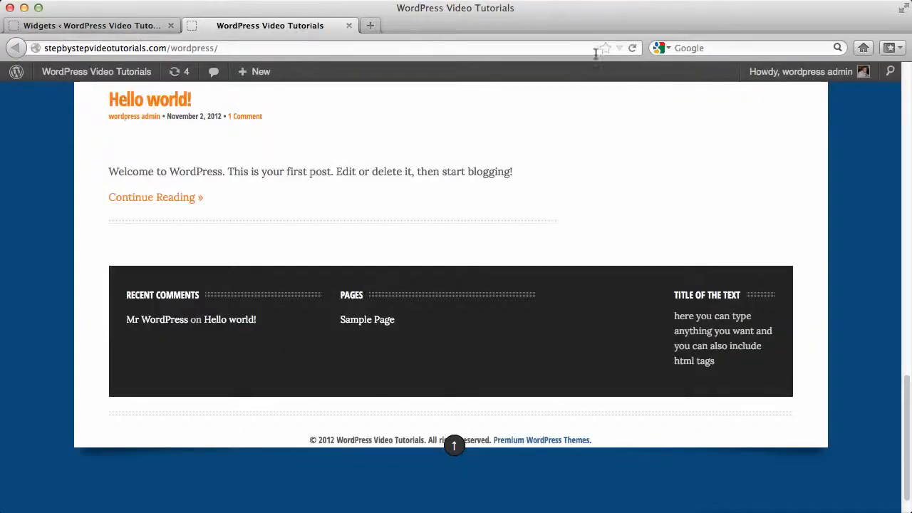
{"action": "left_click", "coordinate": [632, 48]}
{"action": "scroll", "coordinate": [727, 187], "scroll_direction": "up", "scroll_amount": 5}
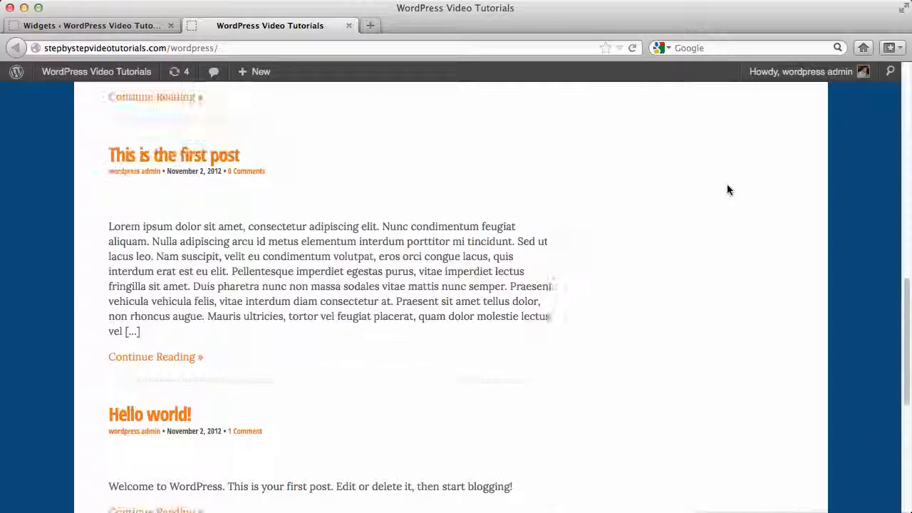
{"action": "scroll", "coordinate": [727, 187], "scroll_direction": "up", "scroll_amount": 10}
{"action": "scroll", "coordinate": [727, 187], "scroll_direction": "down", "scroll_amount": 12}
{"action": "scroll", "coordinate": [727, 189], "scroll_direction": "up", "scroll_amount": 12}
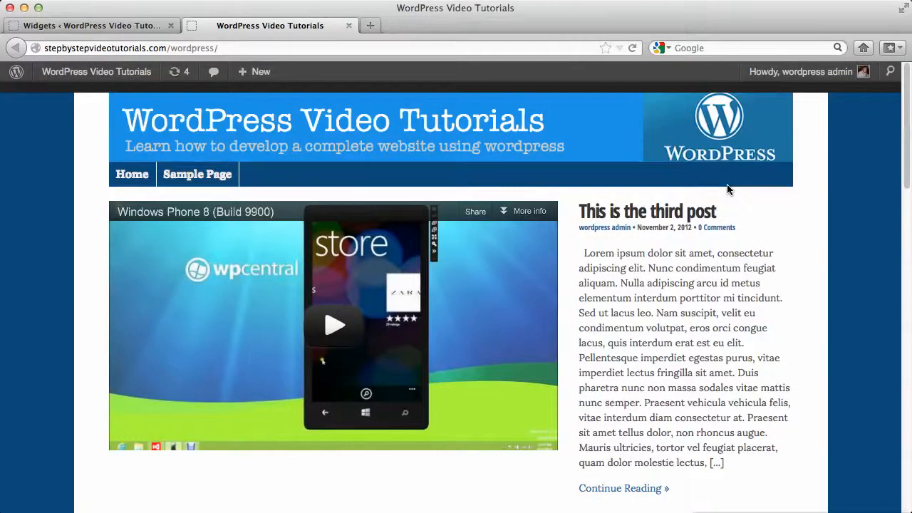